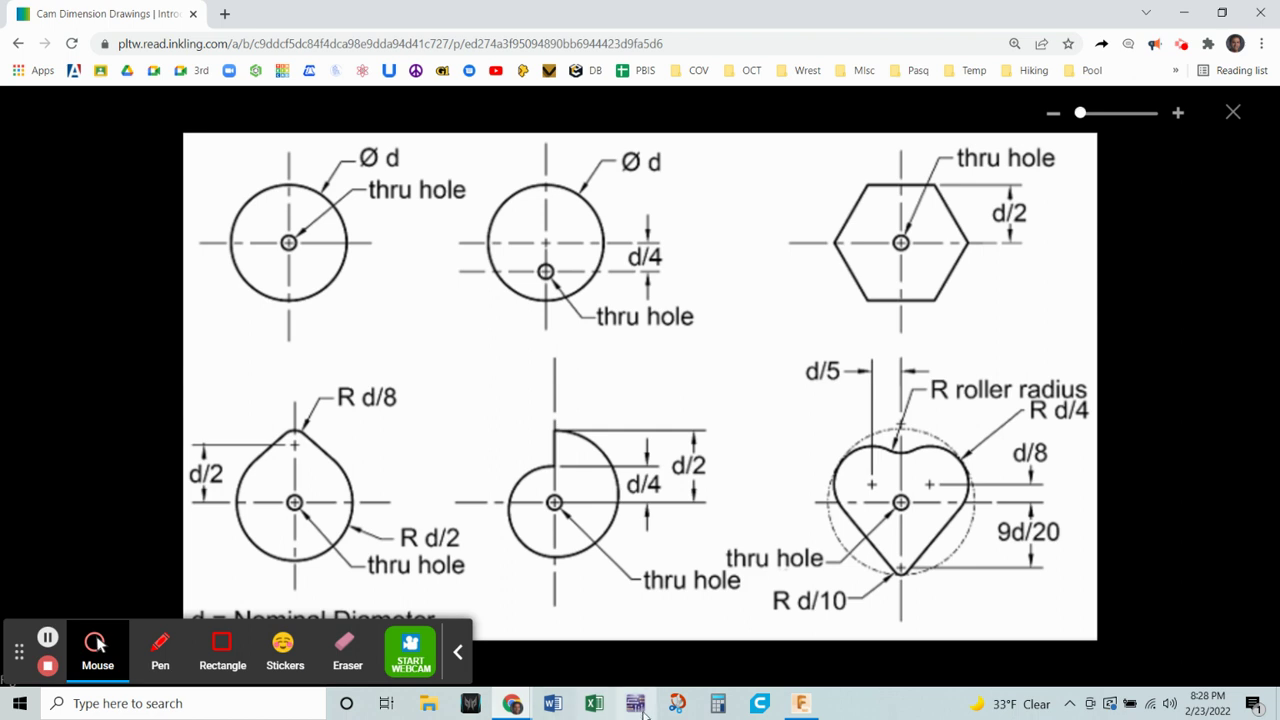
Switch to Fusion 360, hide the data panel and create a new design.
left_click(800, 705)
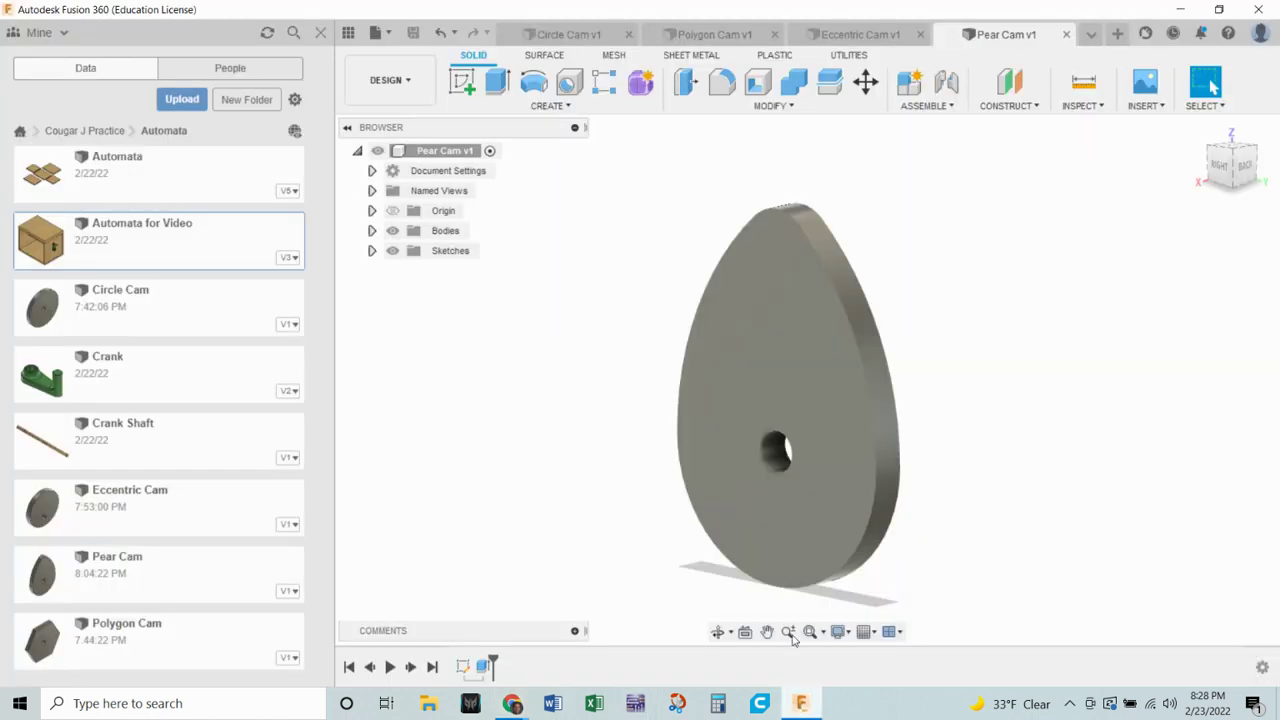
left_click(320, 32)
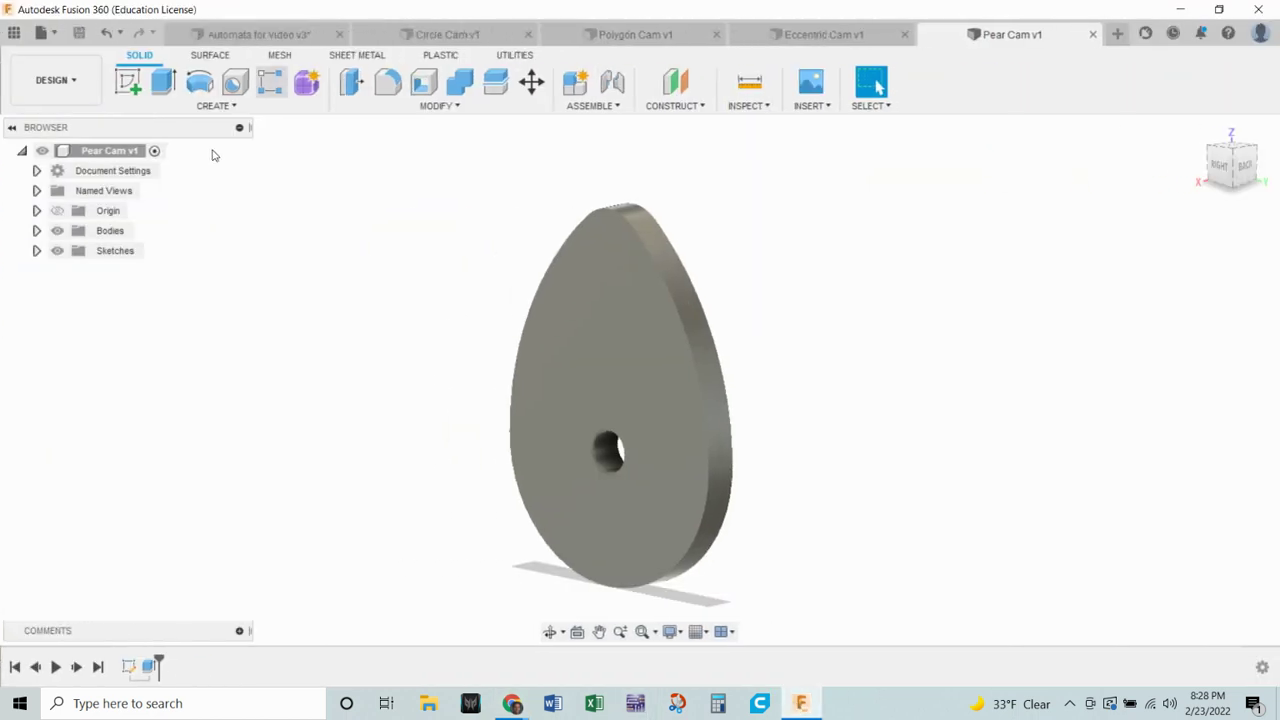
left_click(42, 33)
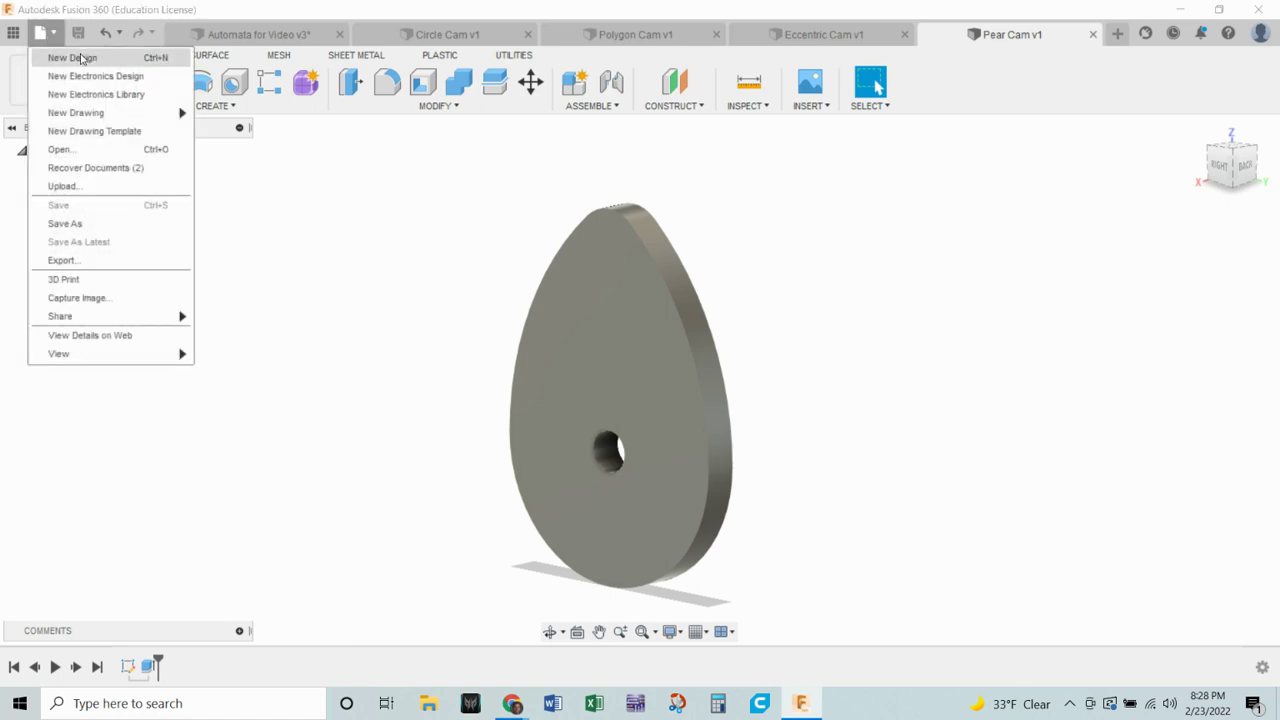
left_click(80, 56)
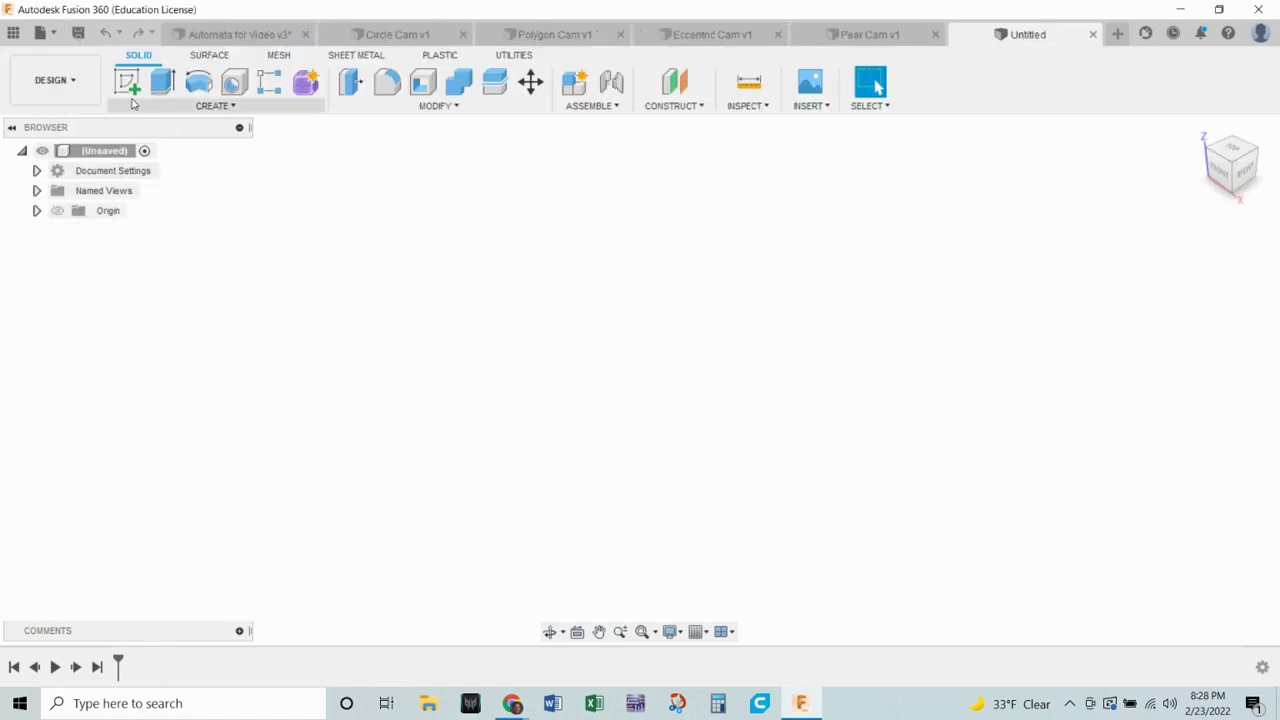
Start a coil on the YZ plane, centred on the origin, with a diameter of 0.25 in.
left_click(213, 108)
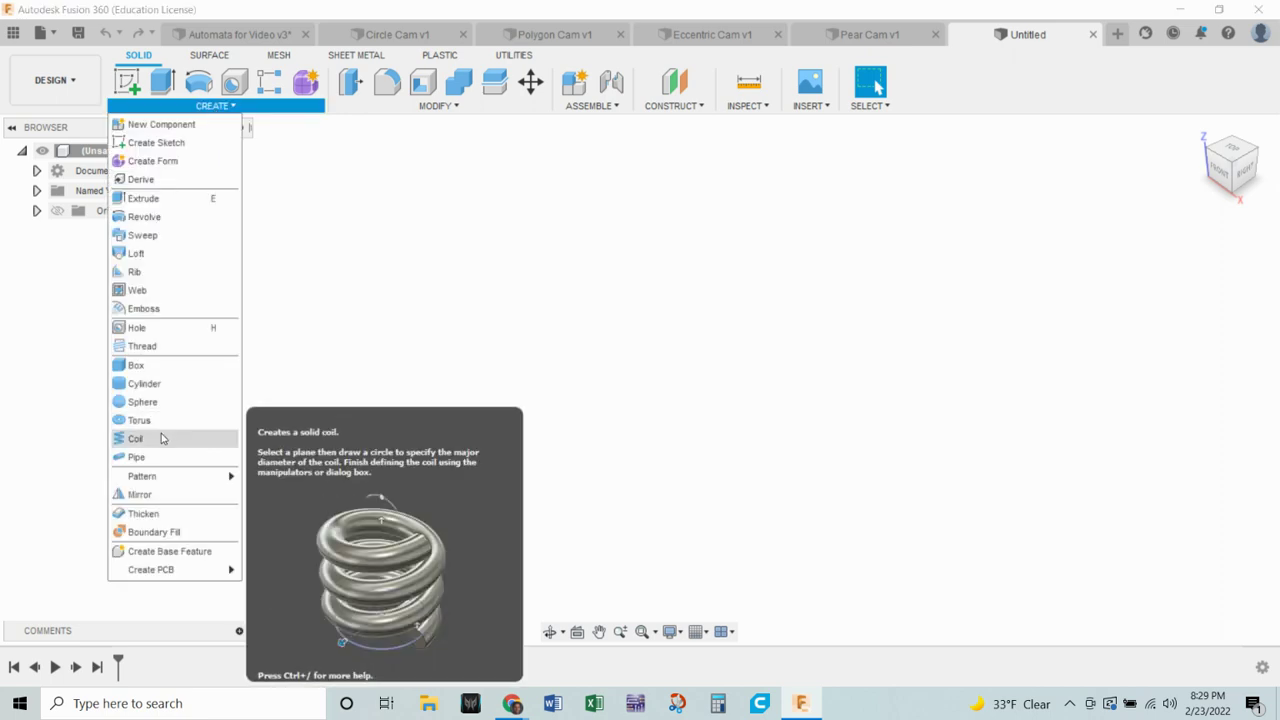
left_click(146, 440)
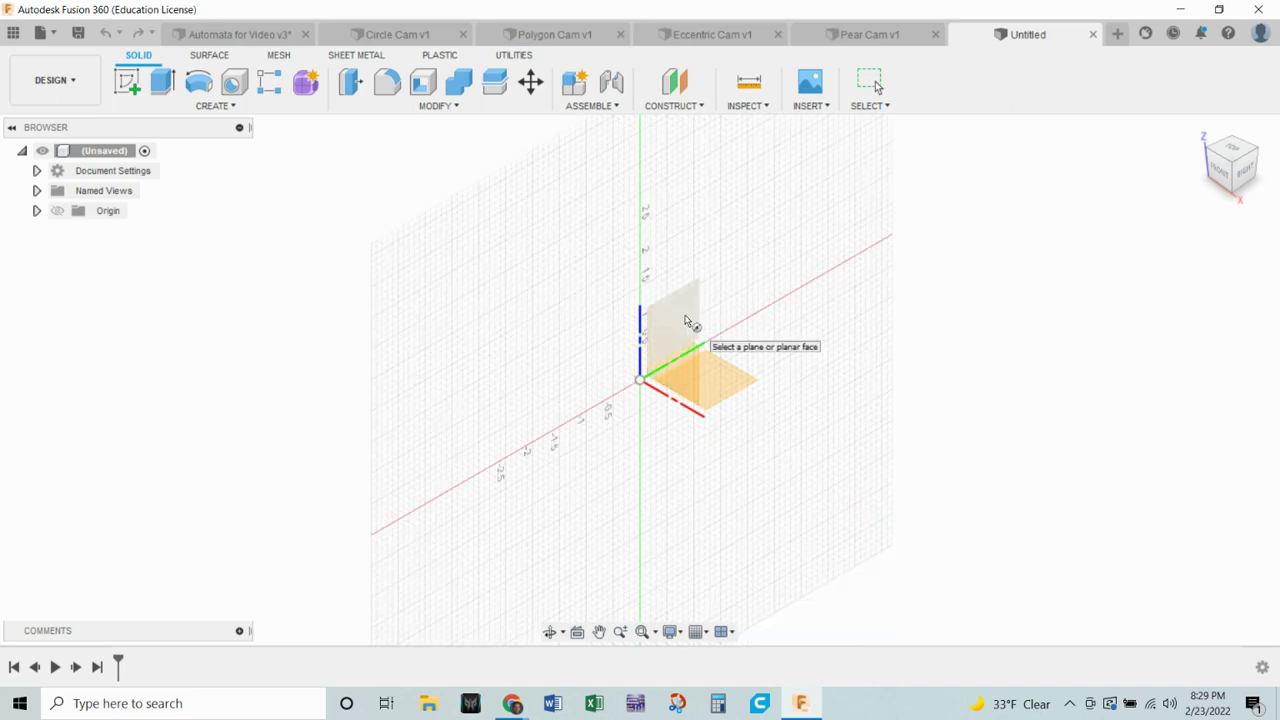
left_click(698, 308)
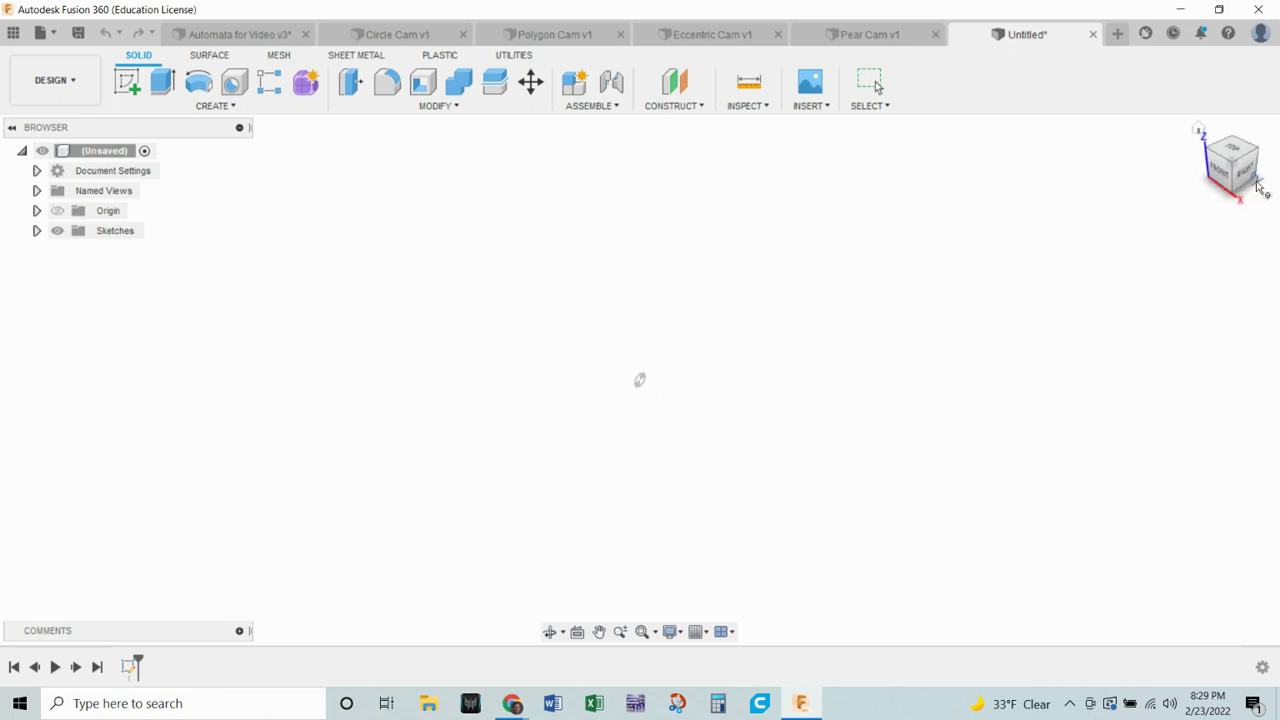
left_click(1249, 174)
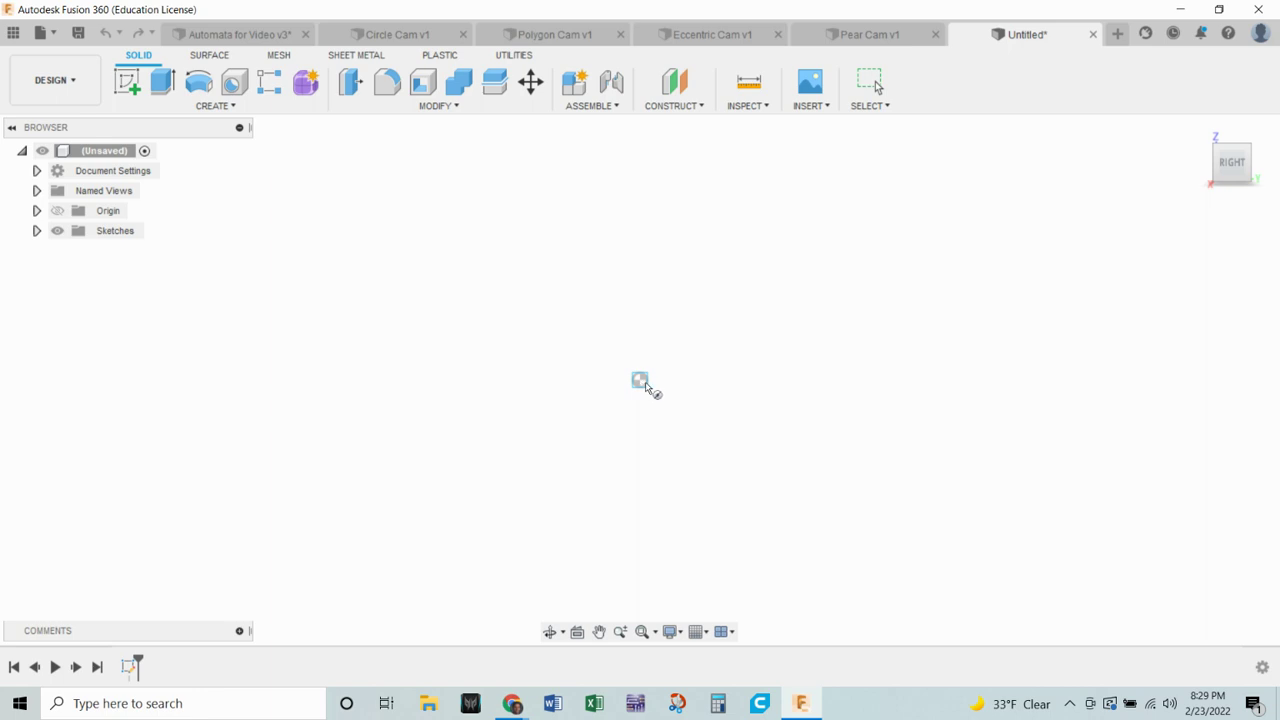
left_click(640, 381)
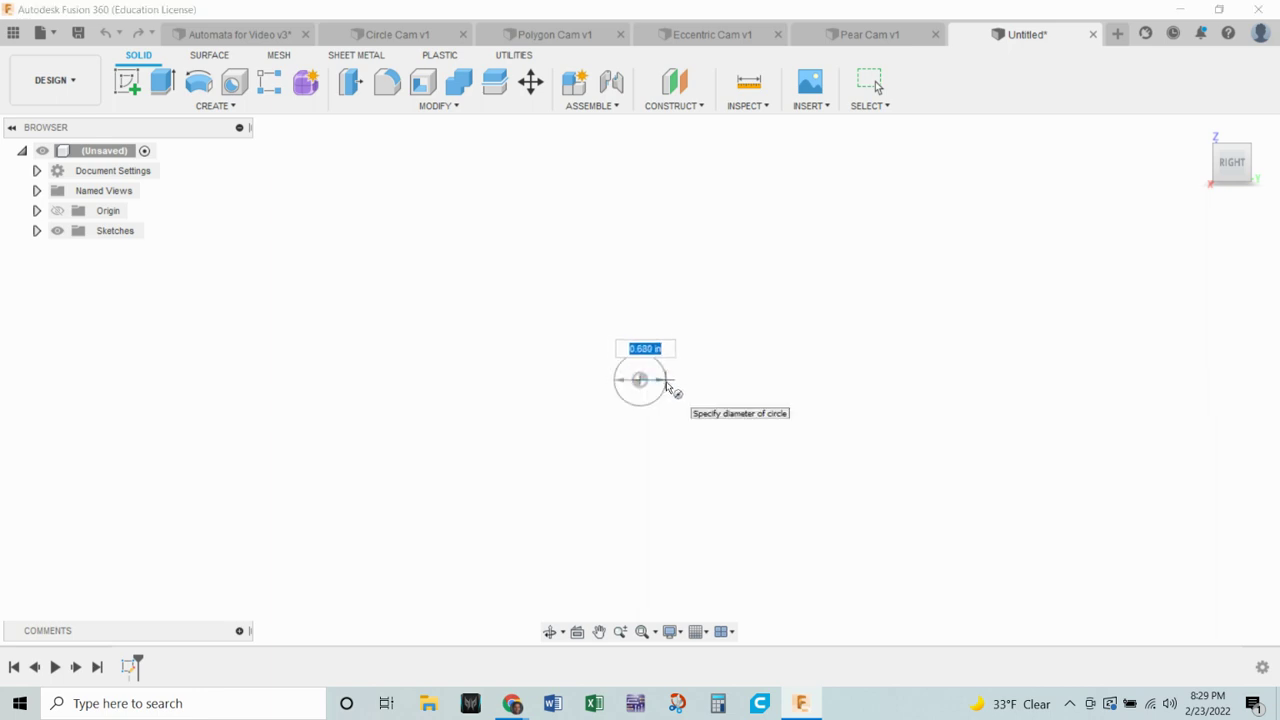
key("BackSpace")
type("25")
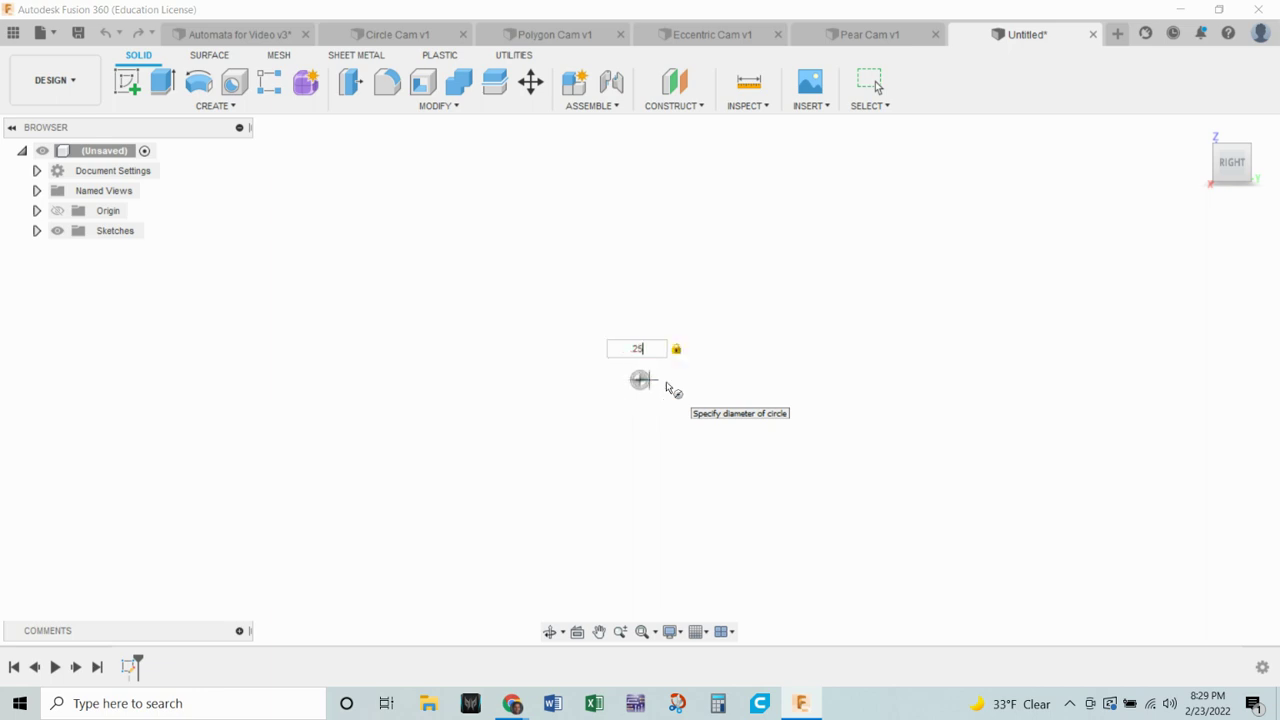
key("Return")
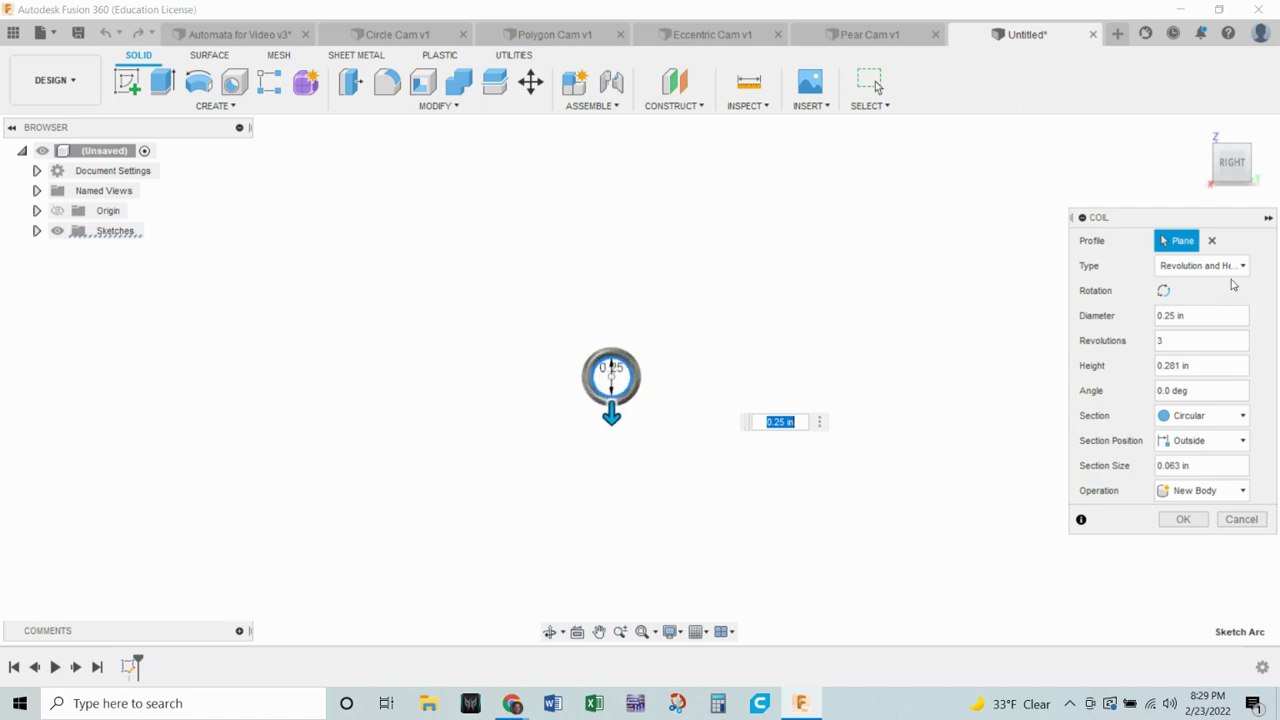
Stretch the coil's height to 0.80 in.
middle_click_drag(797, 514, 652, 360, "shift")
left_click_drag(652, 360, 694, 285)
middle_click_drag(711, 420, 655, 440, "shift")
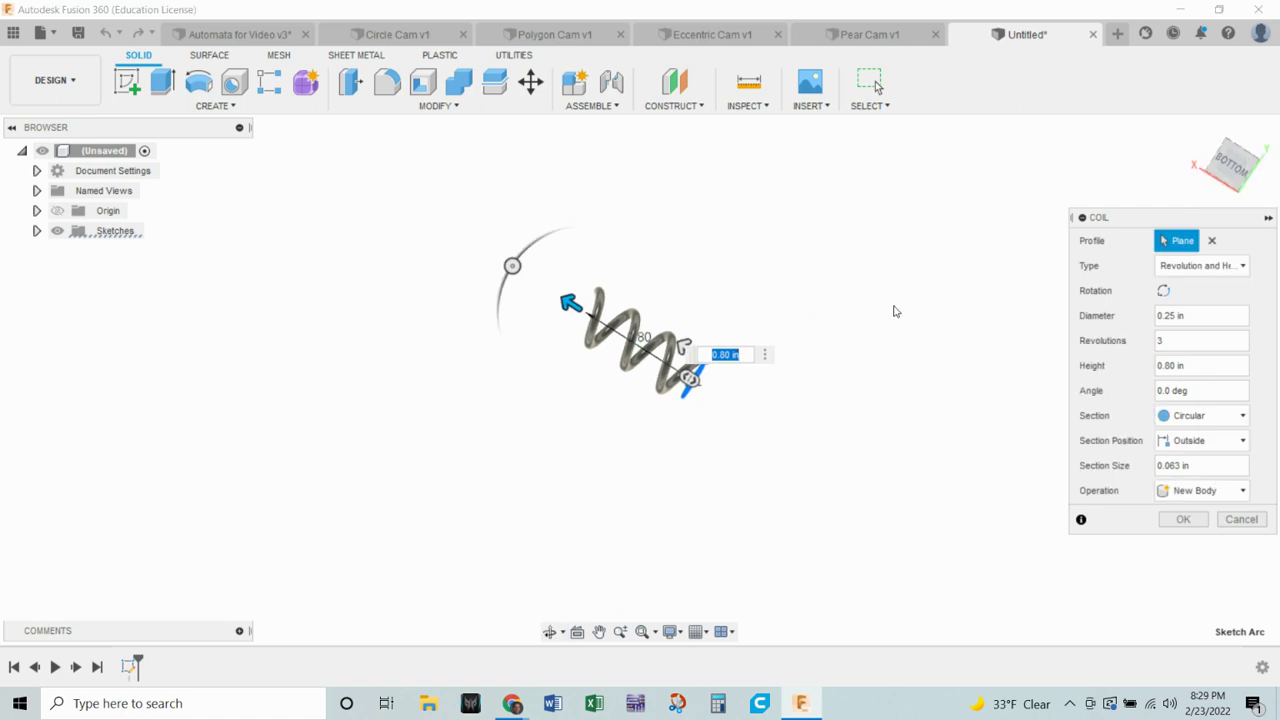
middle_click_drag(797, 391, 894, 446, "shift")
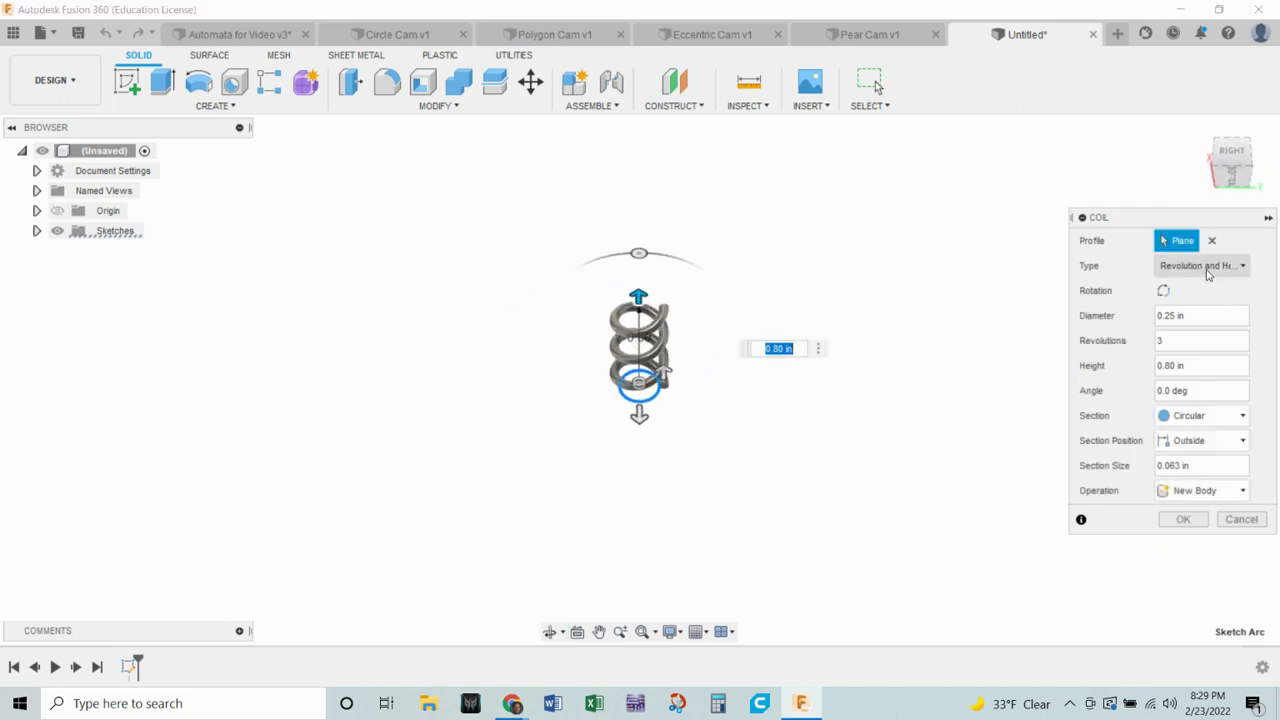
Change the coil type to Spiral and widen its pitch to 0.30 in.
left_click(1203, 268)
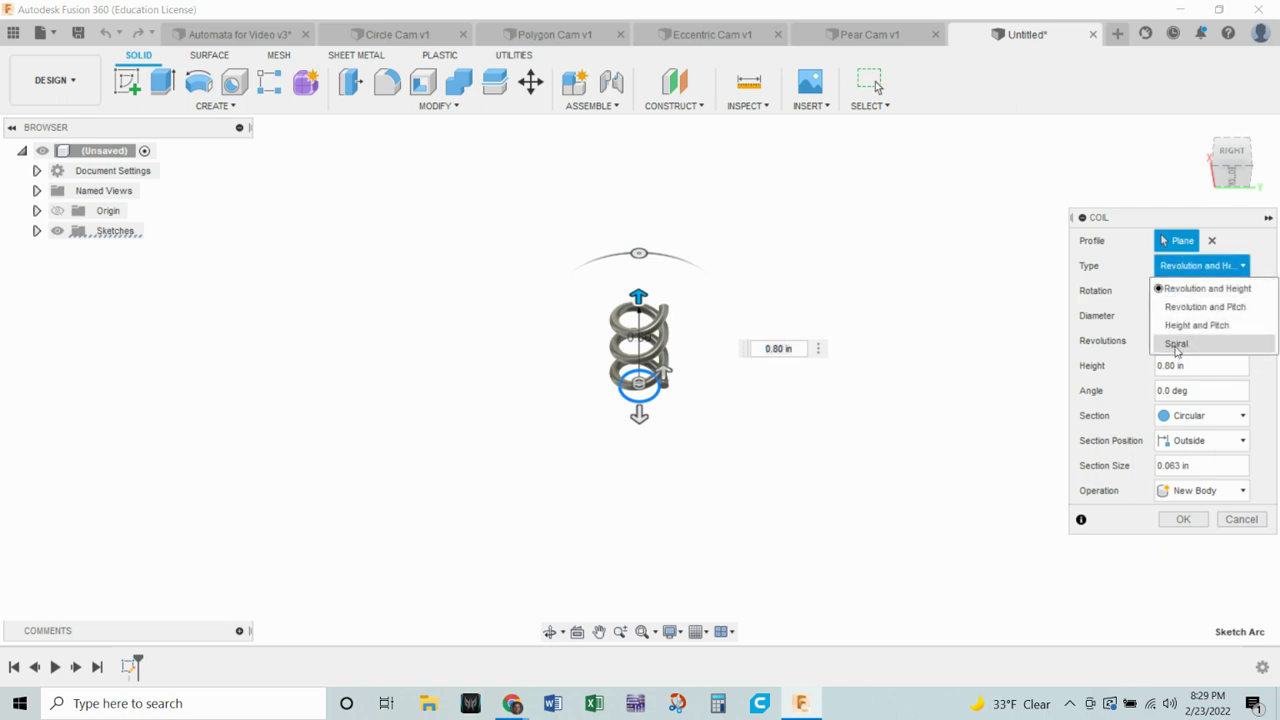
left_click(1176, 345)
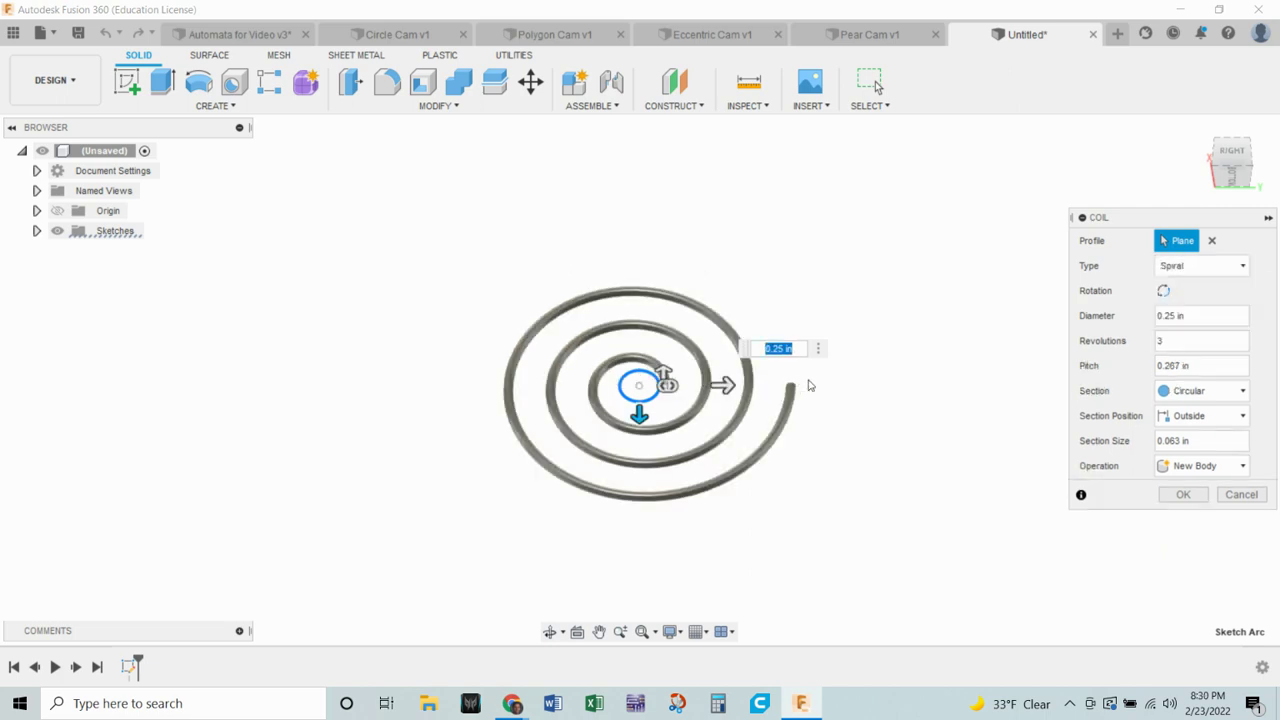
middle_click_drag(942, 399, 943, 466, "shift")
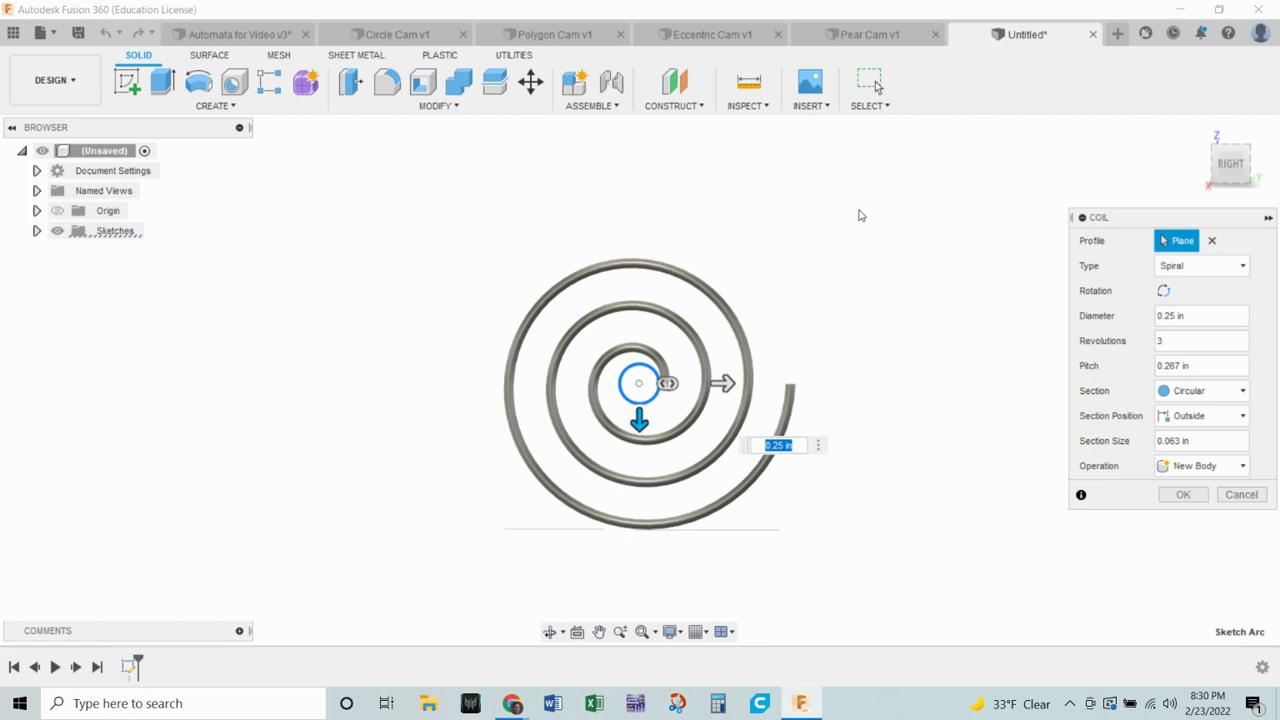
left_click(1231, 165)
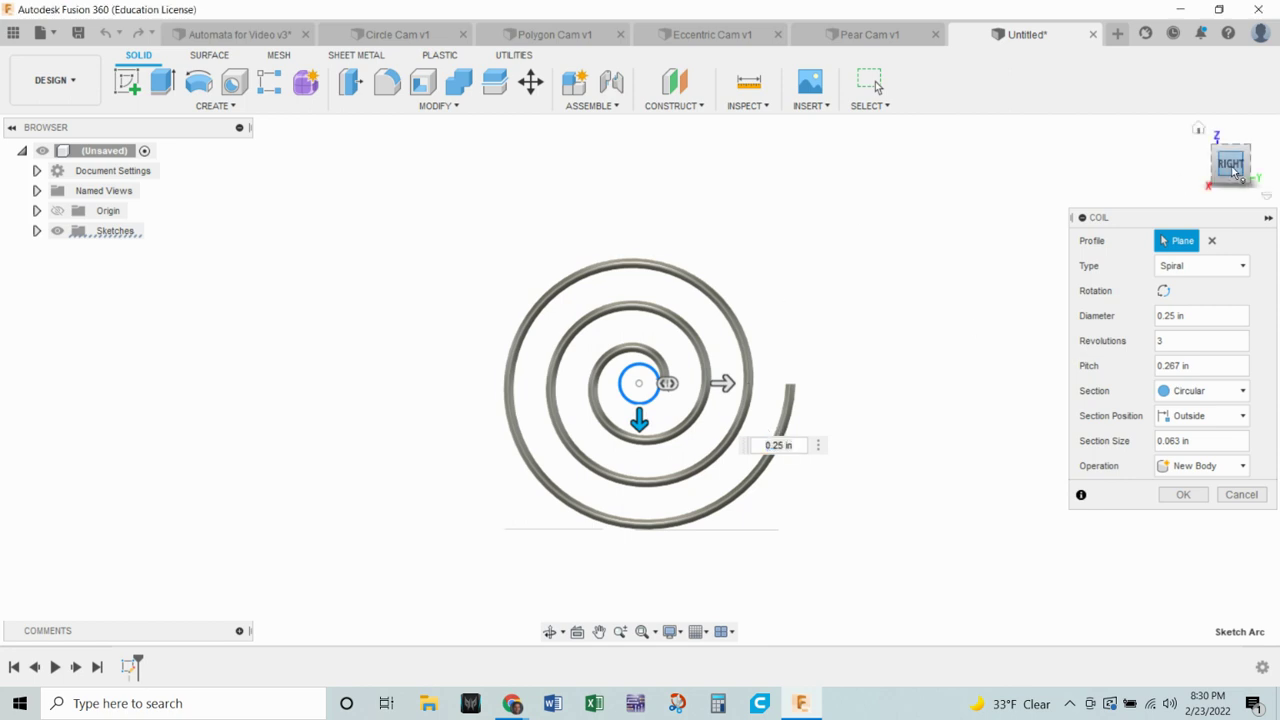
scroll(853, 388, "up", 3)
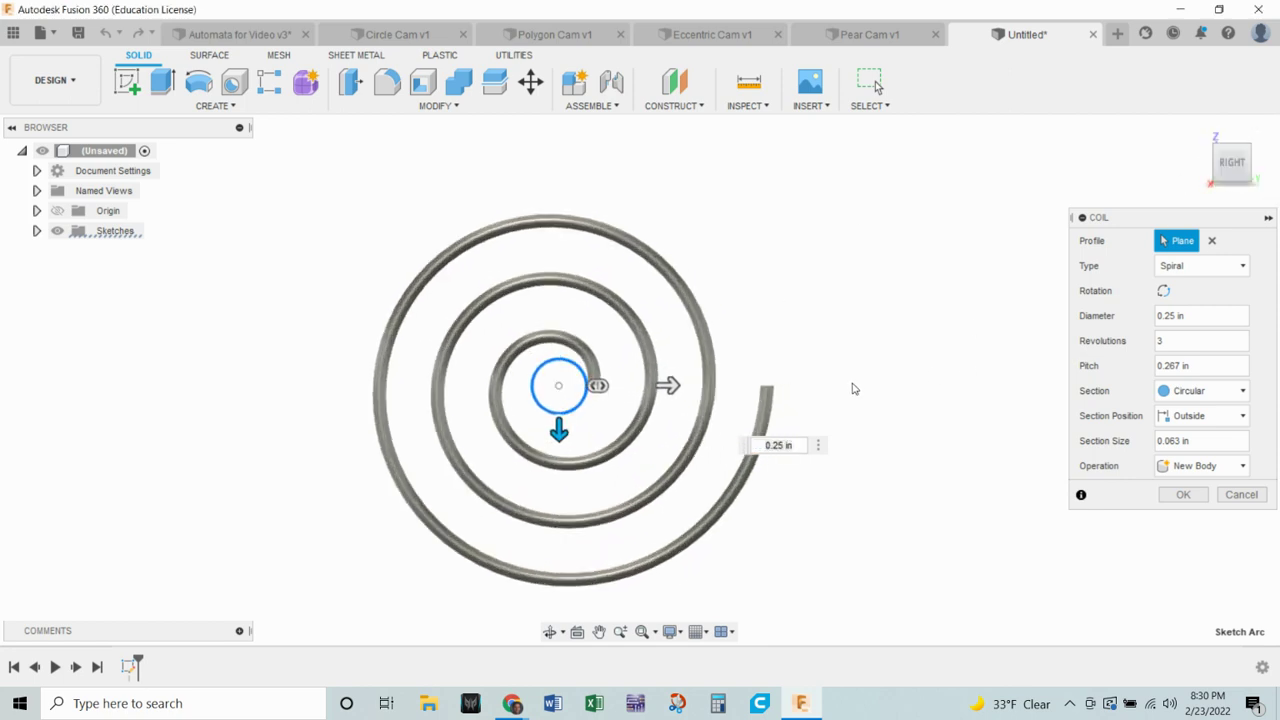
mouse_move(668, 385)
left_mouse_down()
mouse_move(723, 385)
mouse_move(645, 385)
mouse_move(675, 385)
left_mouse_up()
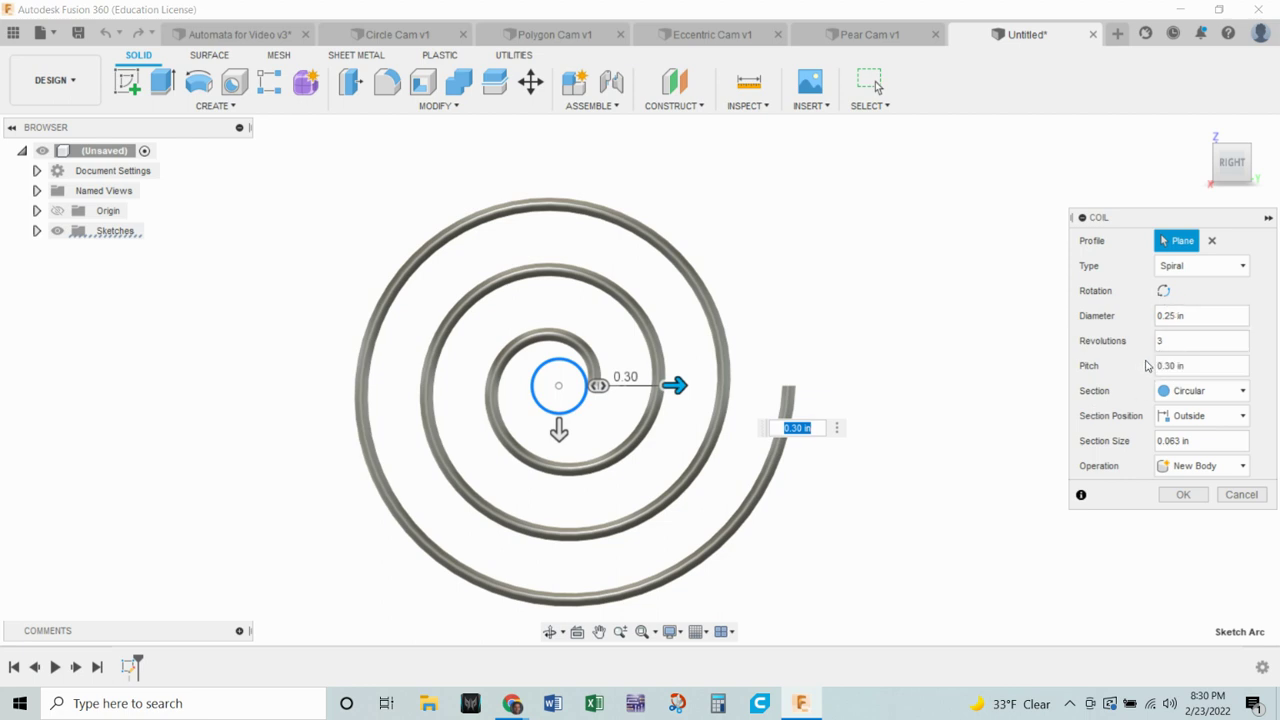
Set the spiral to 1 revolution and create it as a new body.
left_click_drag(1185, 339, 1150, 347)
type("1")
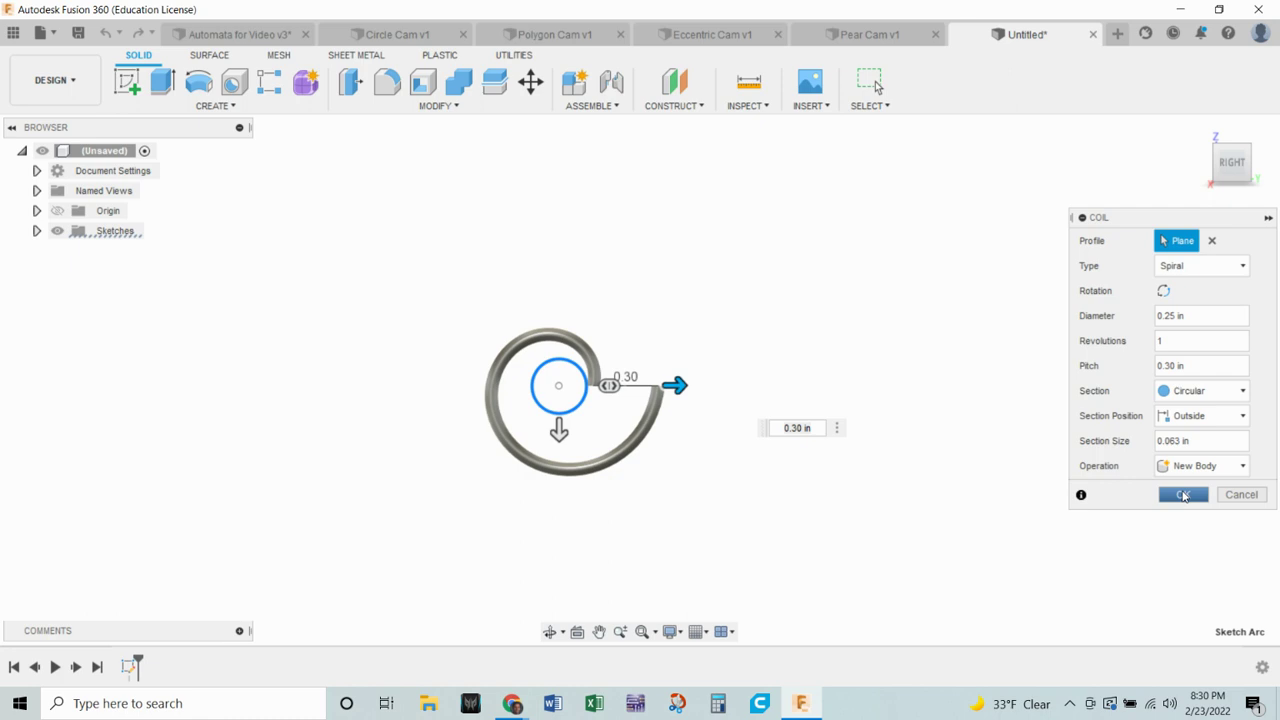
left_click(1183, 496)
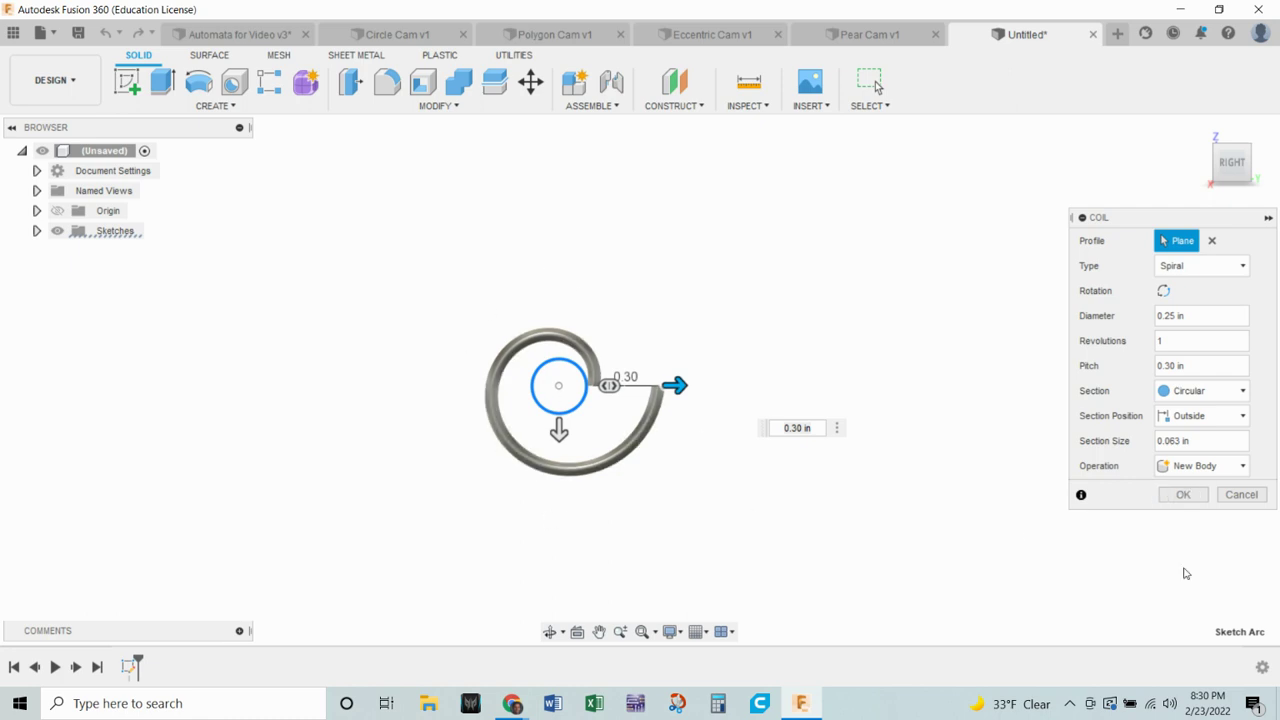
left_click(1186, 496)
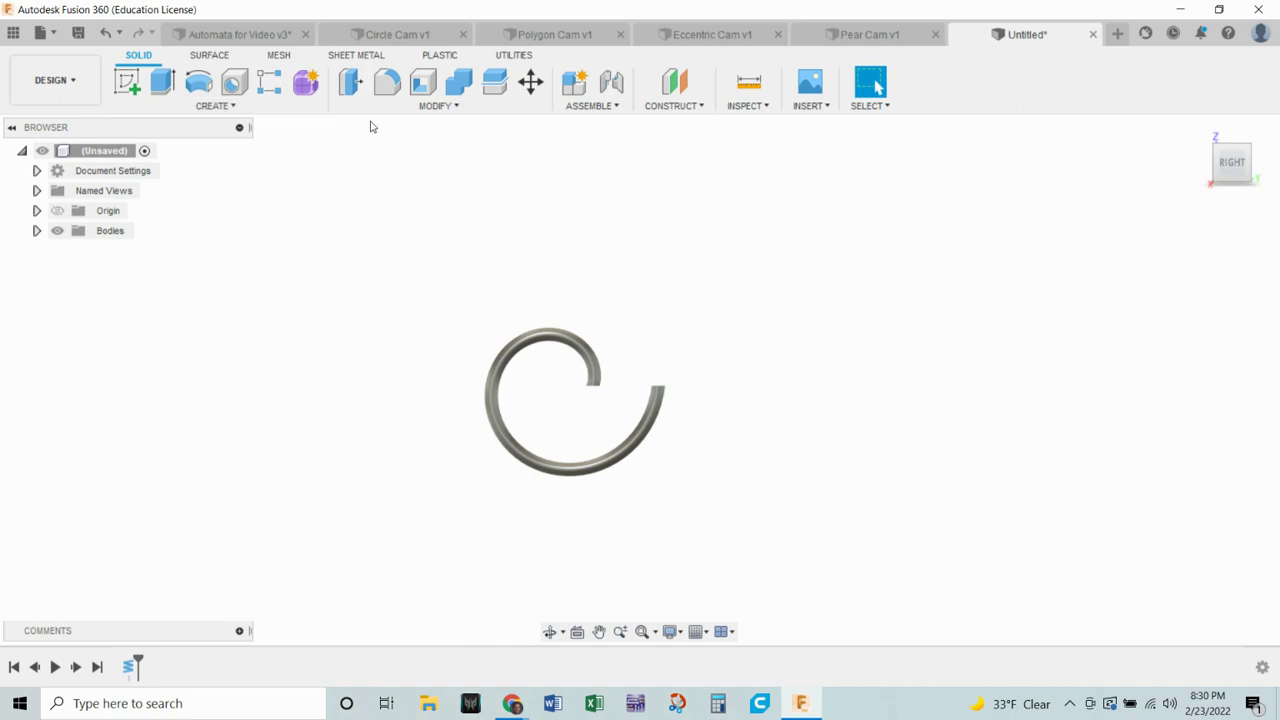
Add a user parameter named diameter in inches with the expression 2.
left_click(436, 108)
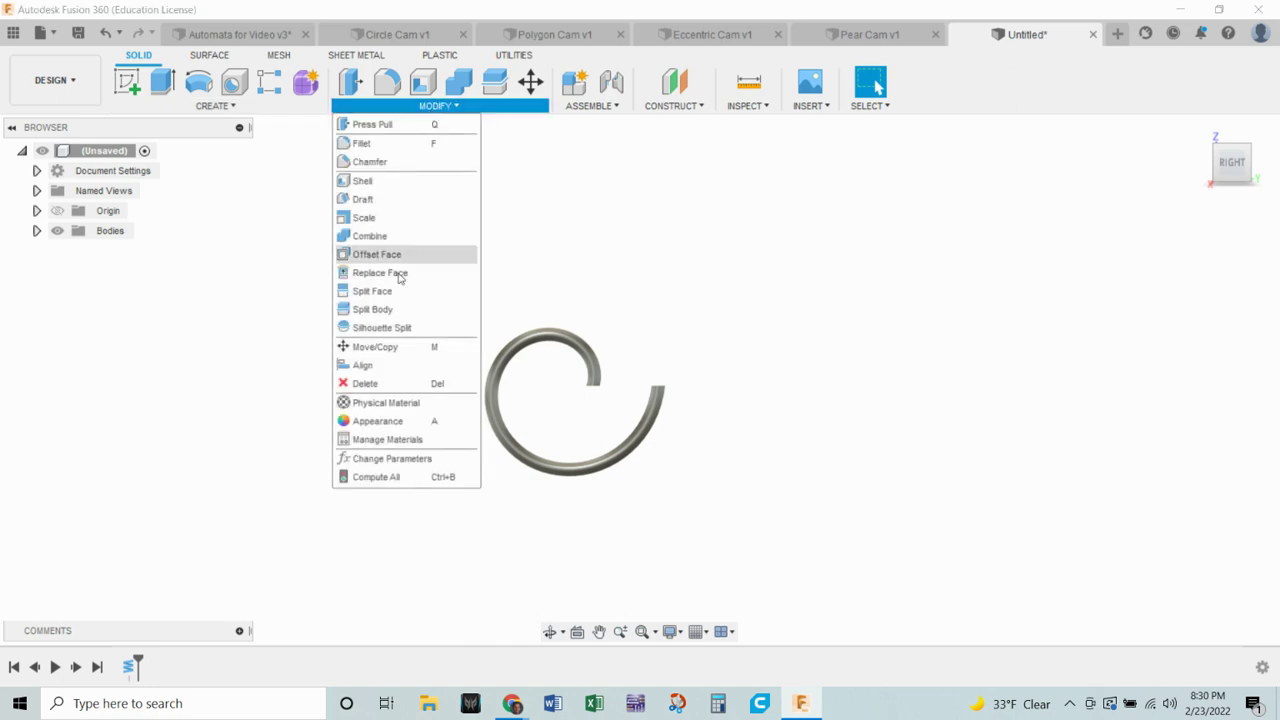
left_click(375, 459)
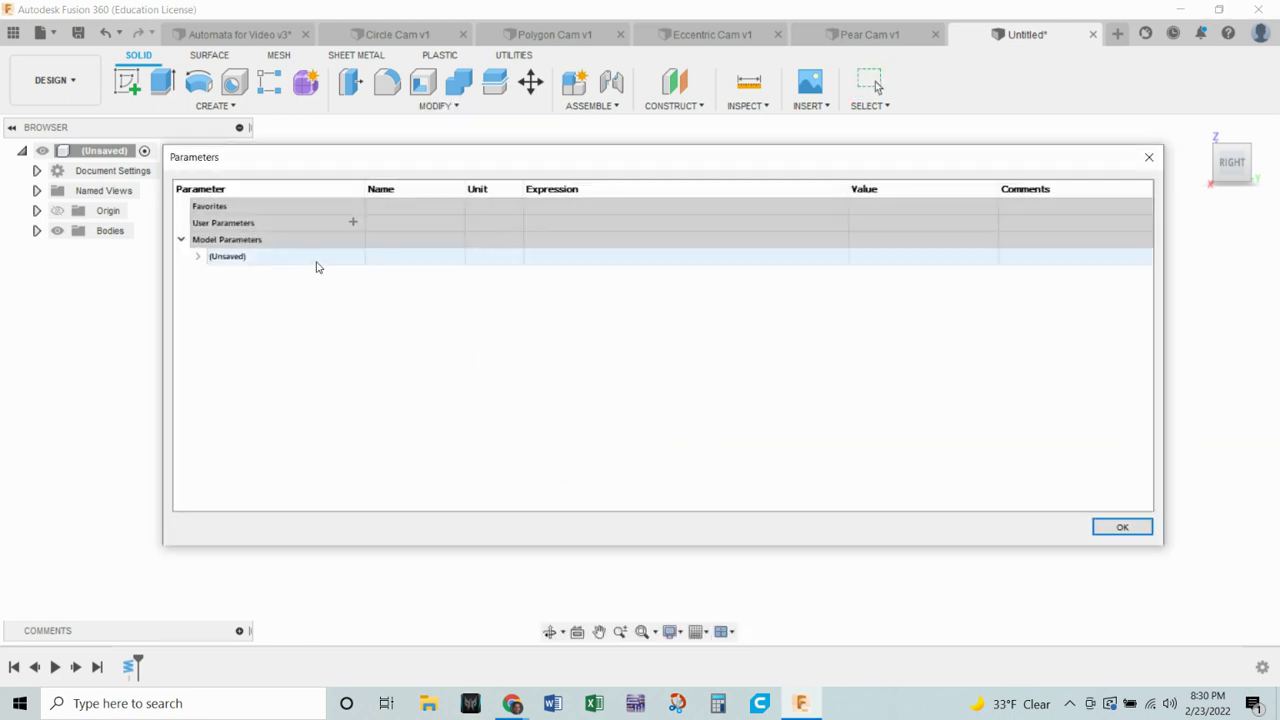
left_click(352, 223)
left_click(352, 223)
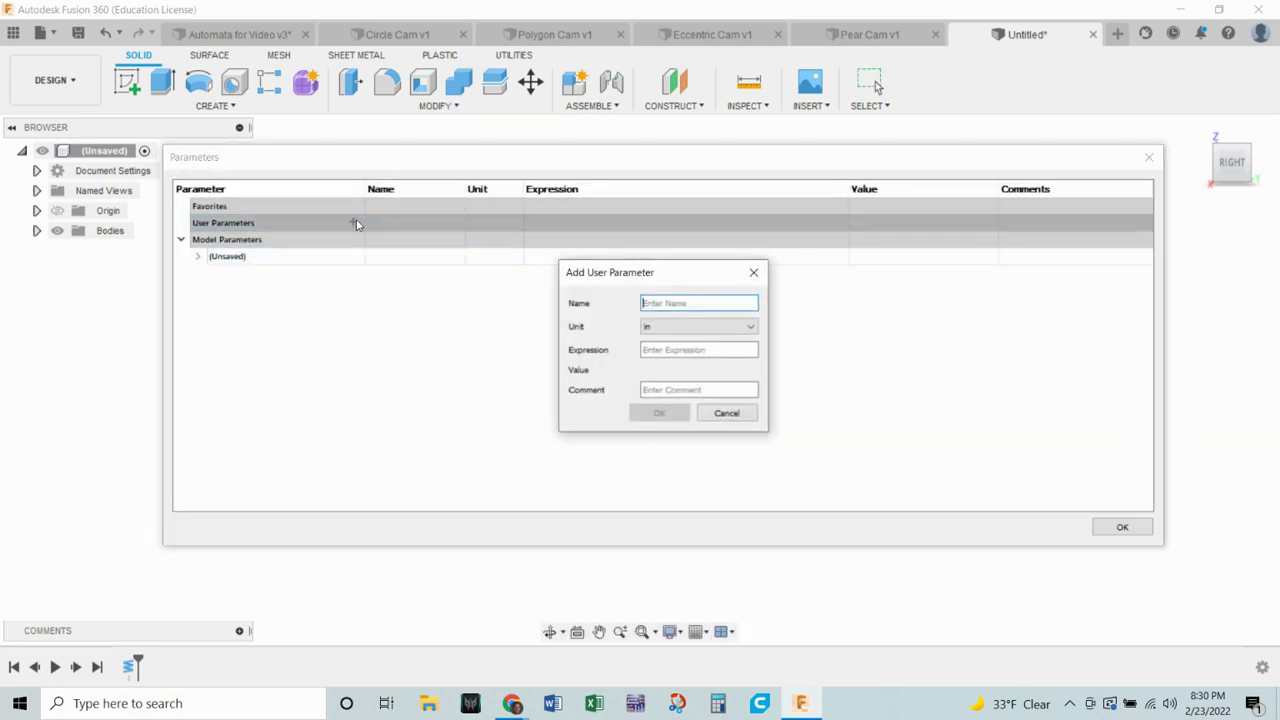
type("ameter")
left_click(674, 353)
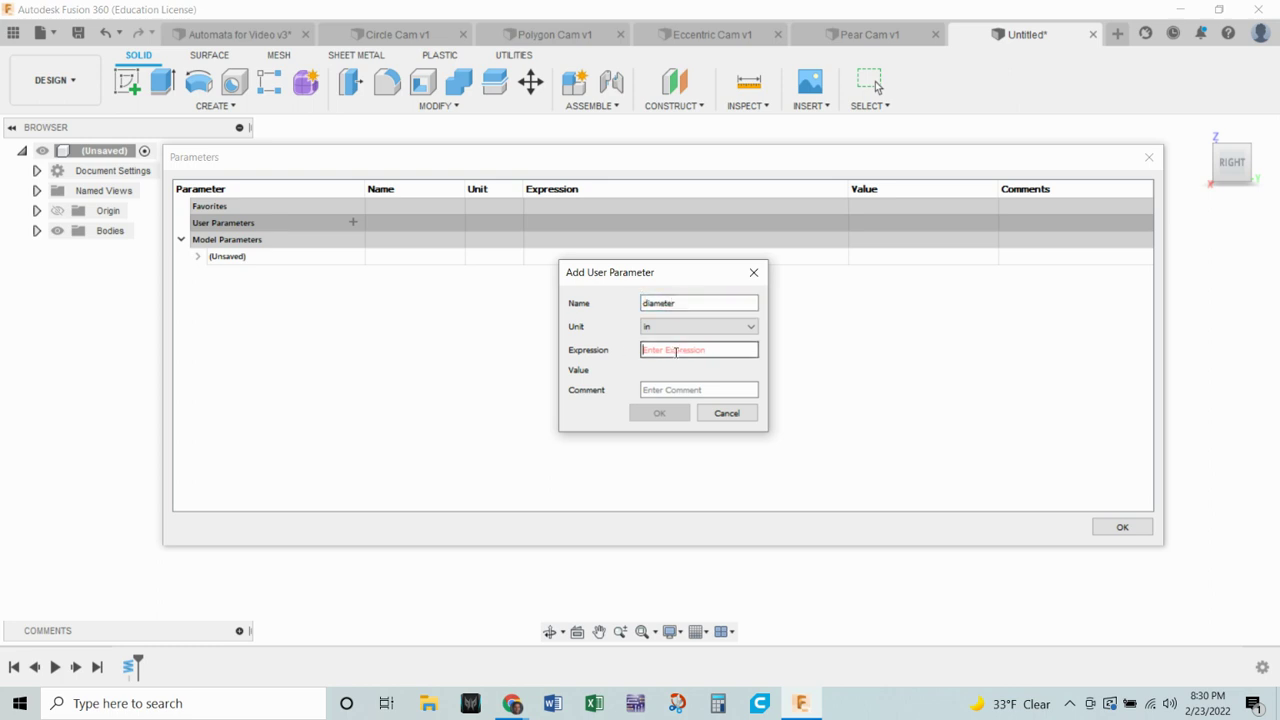
type("2")
left_click(668, 414)
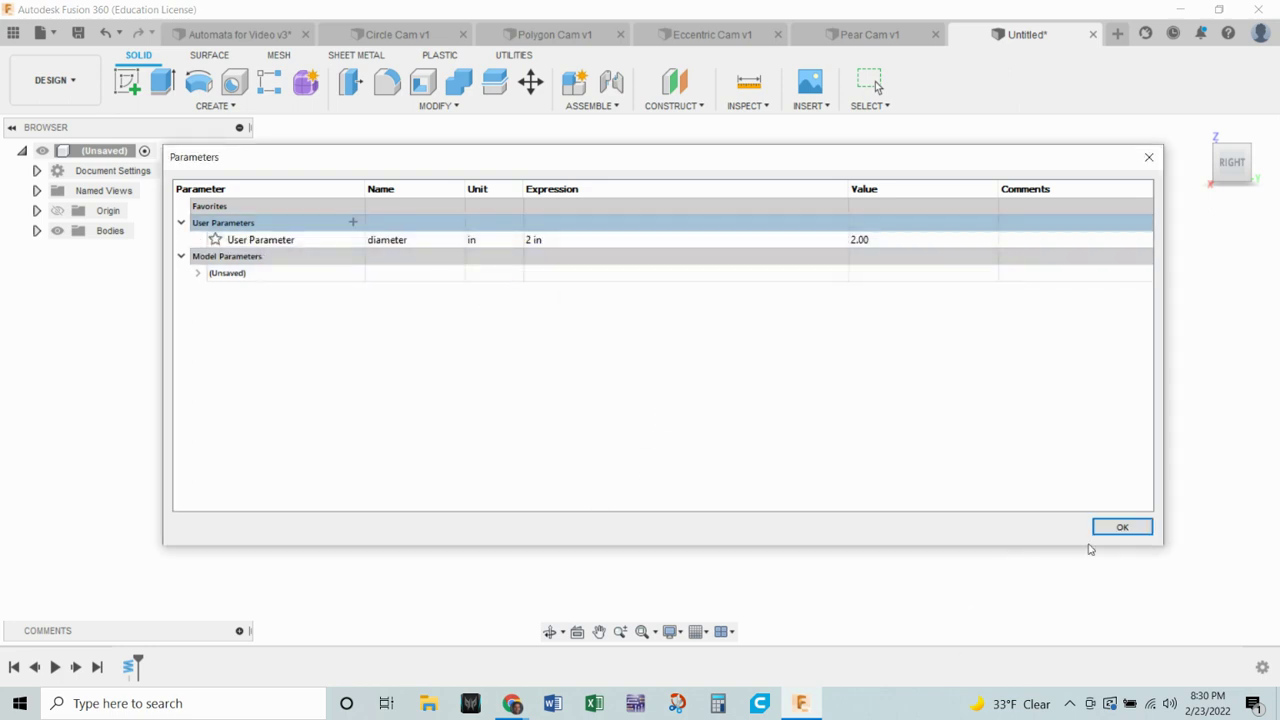
left_click(1122, 527)
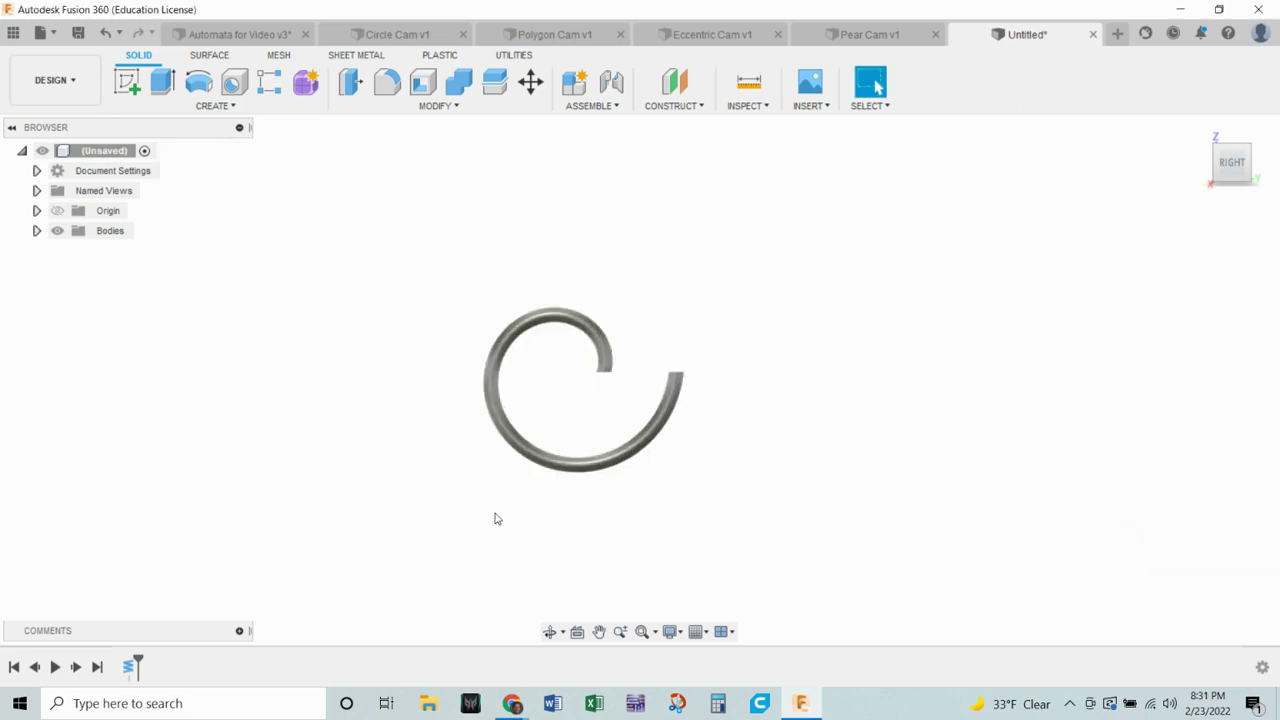
Edit the coil feature and set its diameter to the user parameter diameter.
double_click(128, 672)
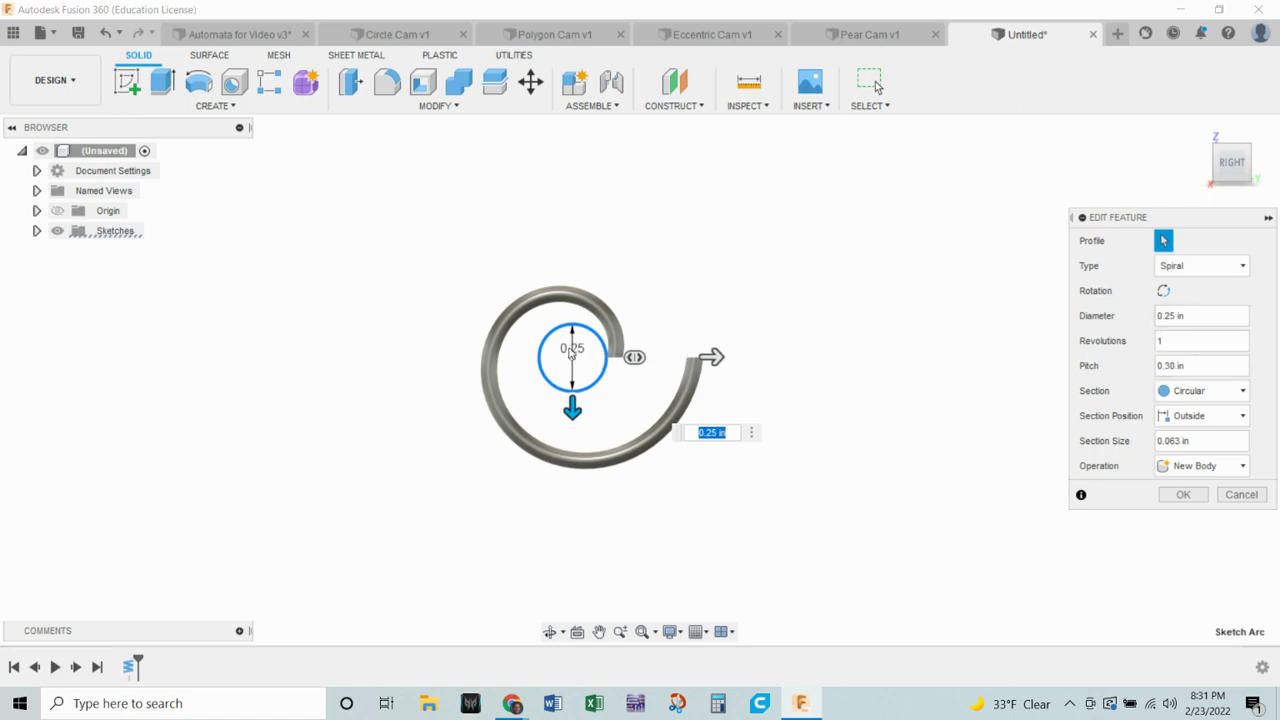
left_click(1195, 315)
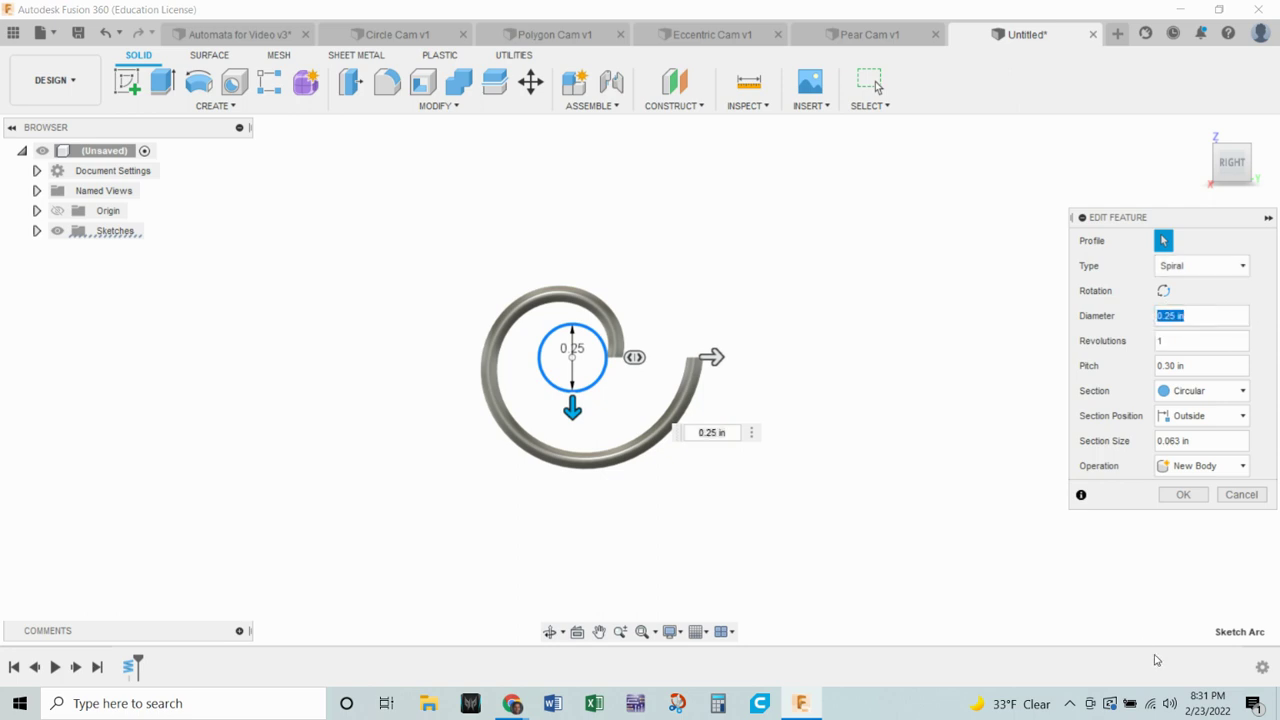
type("d")
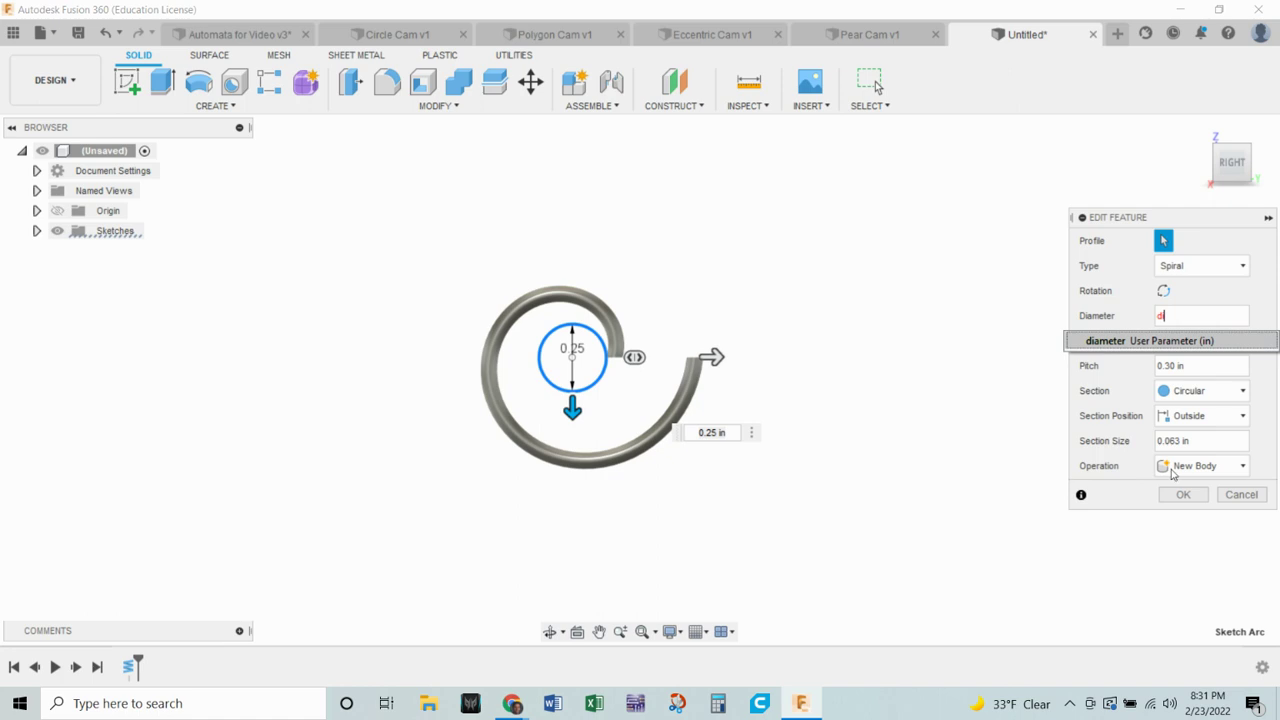
left_click(1108, 345)
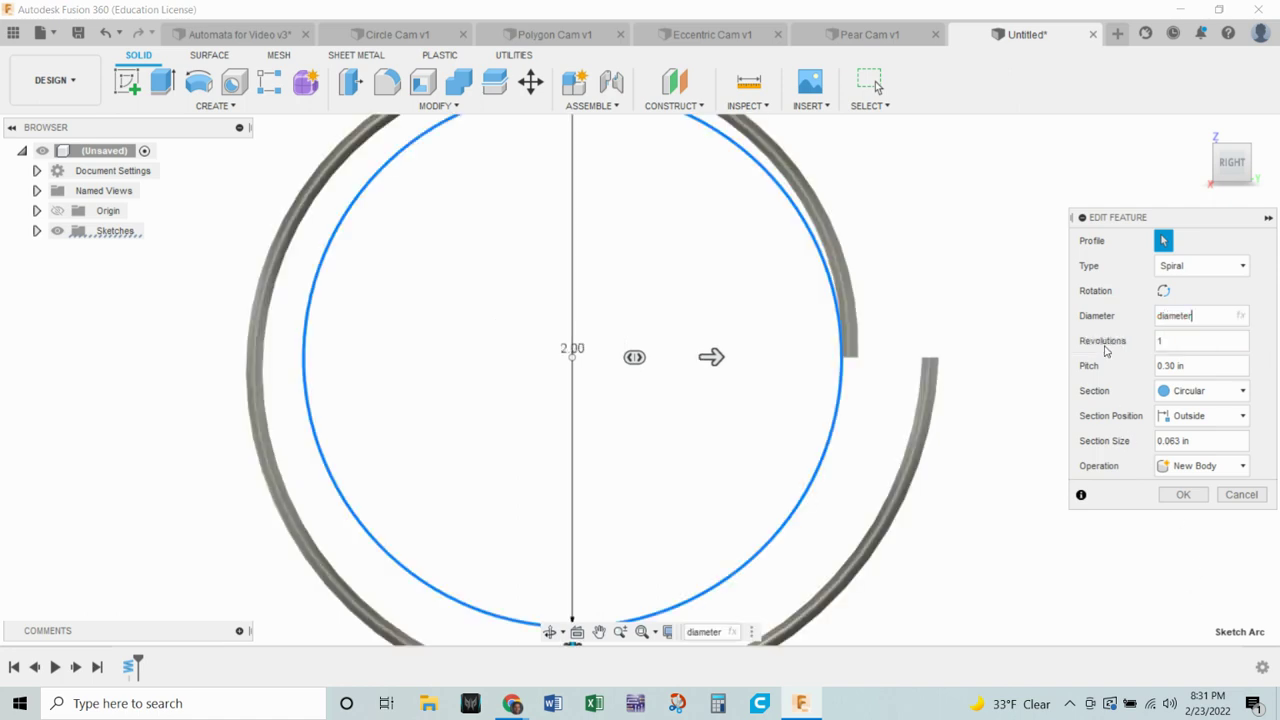
Set the coil's pitch to the expression diameter/2.
scroll(628, 388, "down", 2)
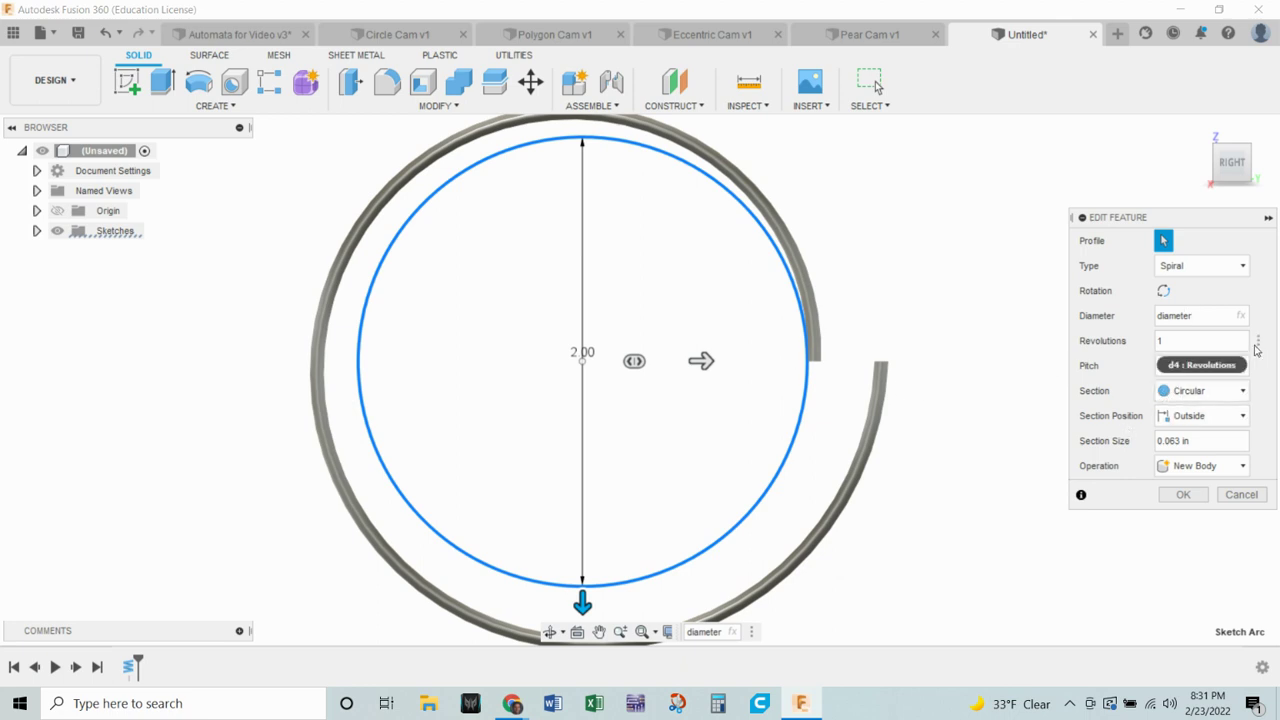
left_click(1186, 366)
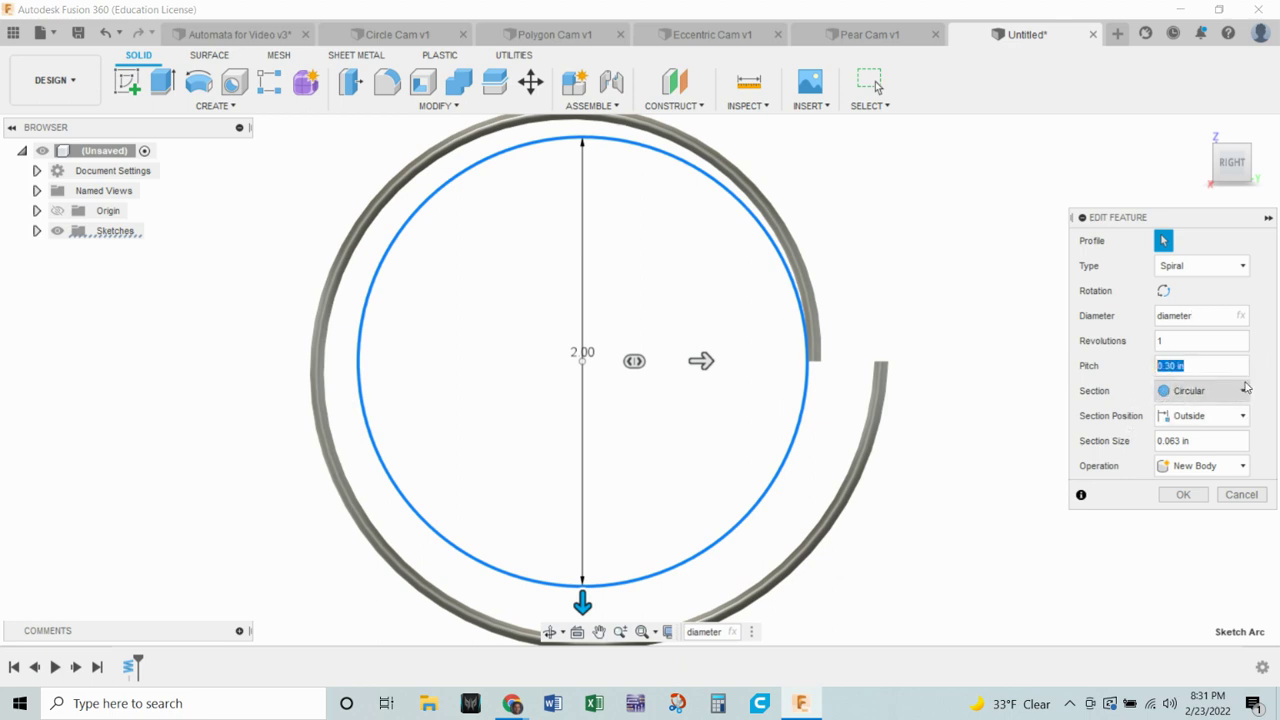
type("d")
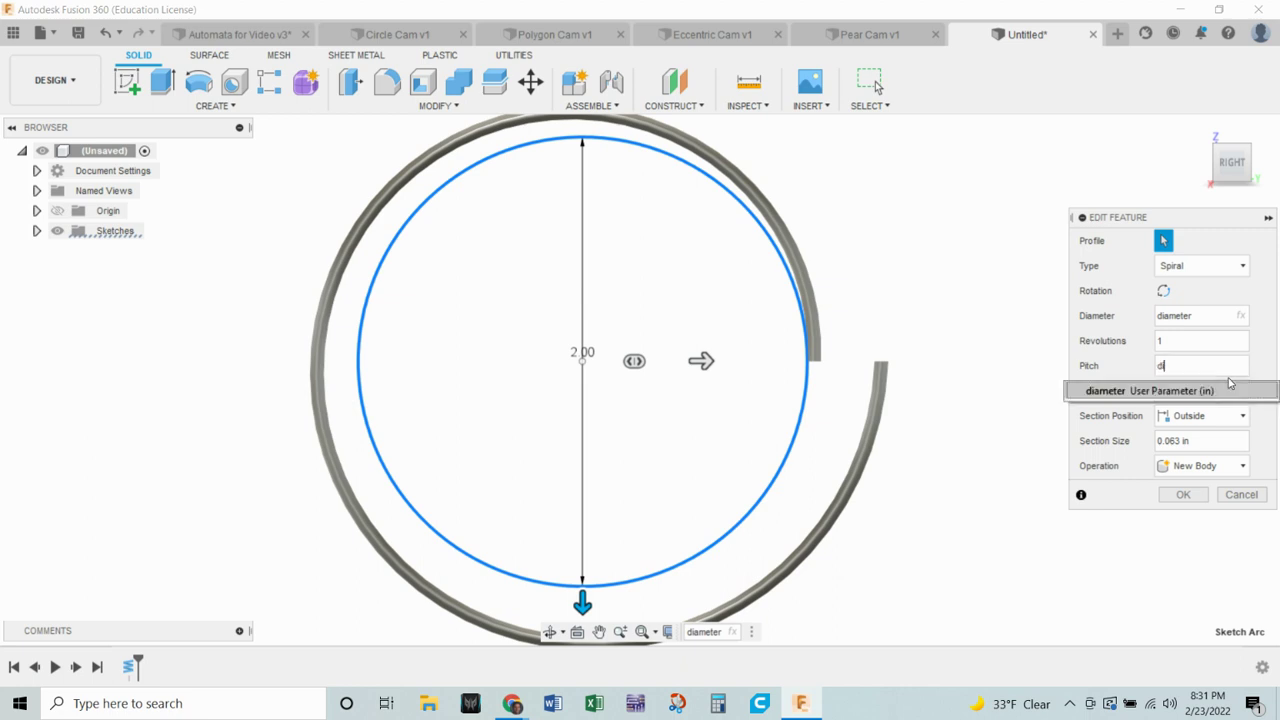
type("i")
left_click(1106, 394)
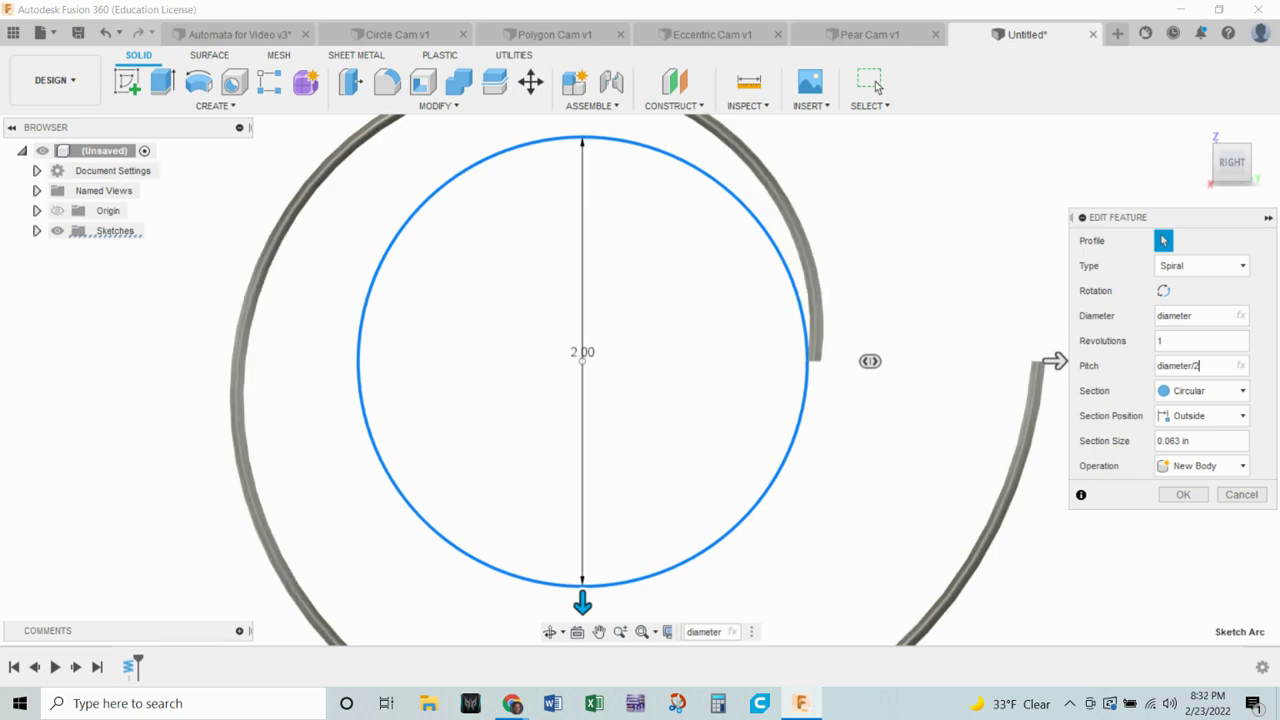
Give the coil a square section positioned inside with a section size of 0.25 in, and apply the feature edit.
left_click(1180, 391)
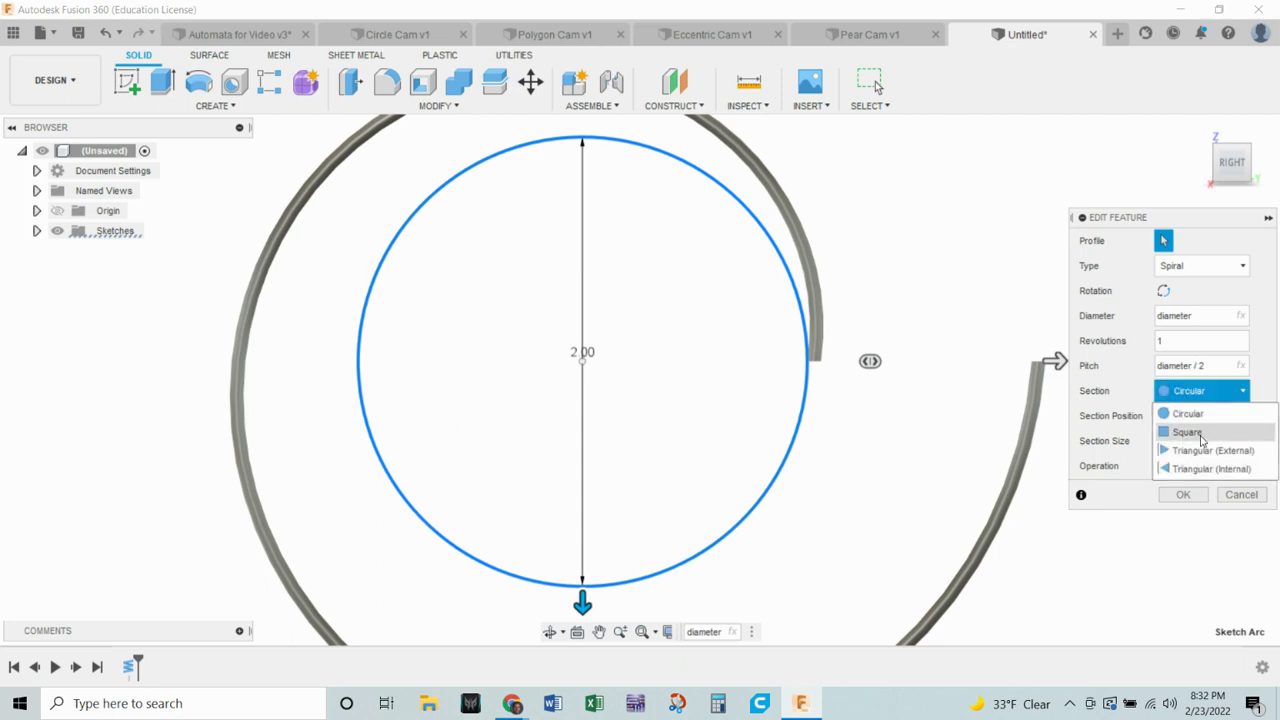
left_click(1190, 432)
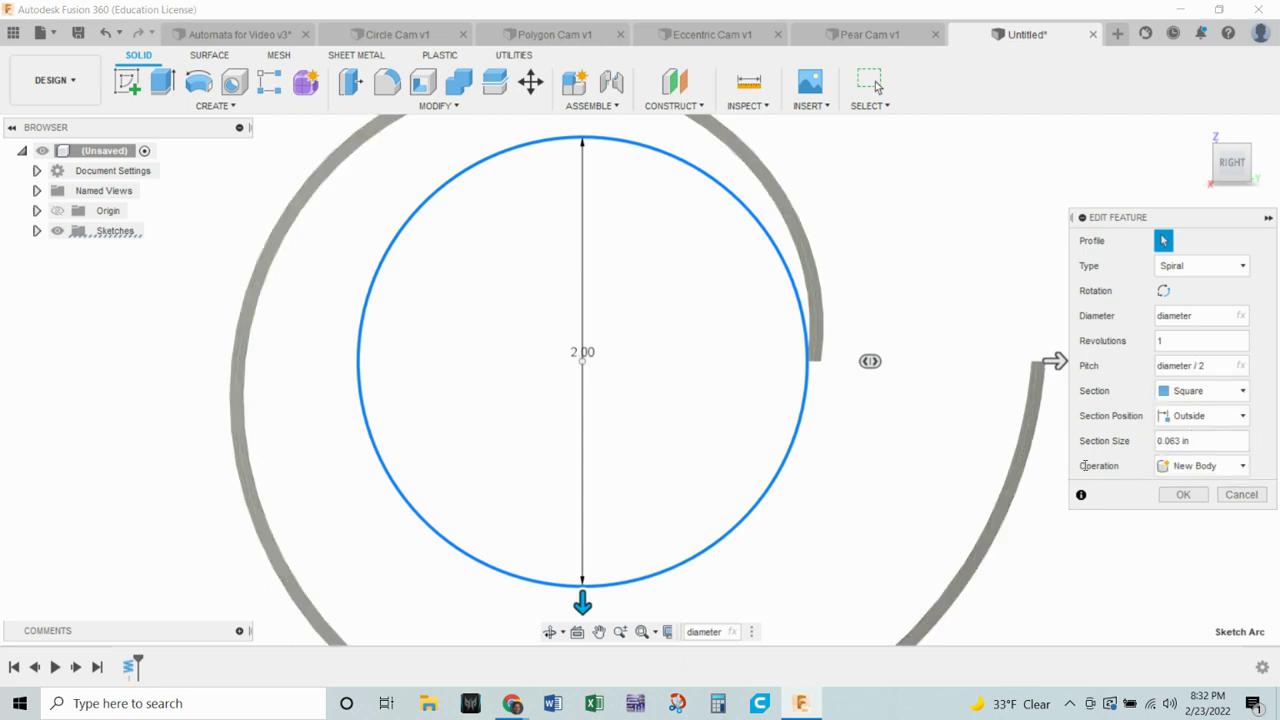
left_click(1231, 418)
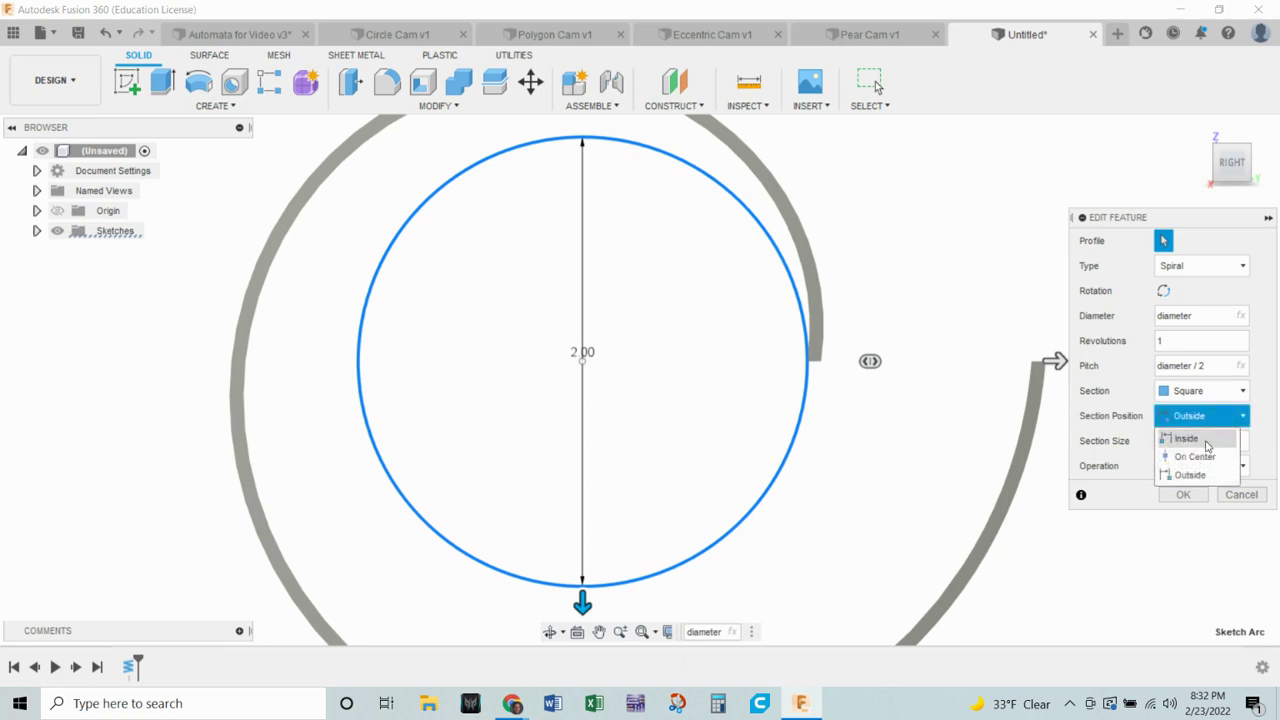
left_click(1186, 439)
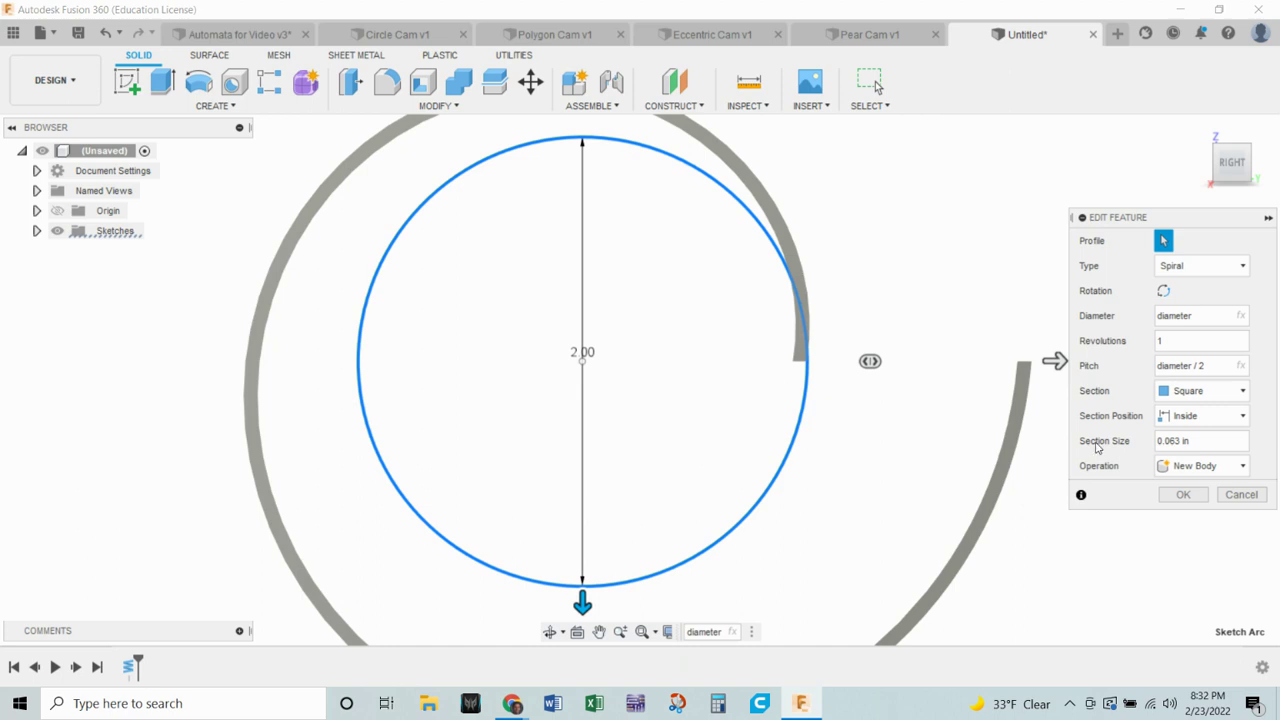
left_click(1198, 442)
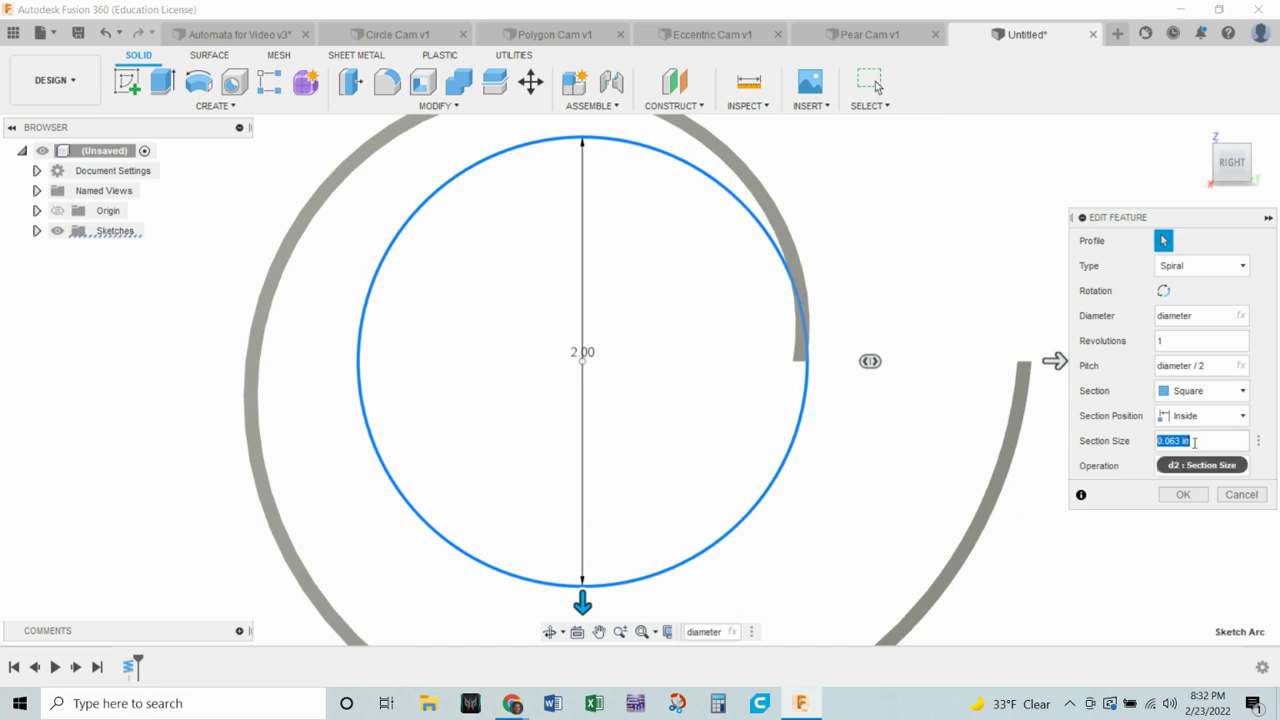
type(".25")
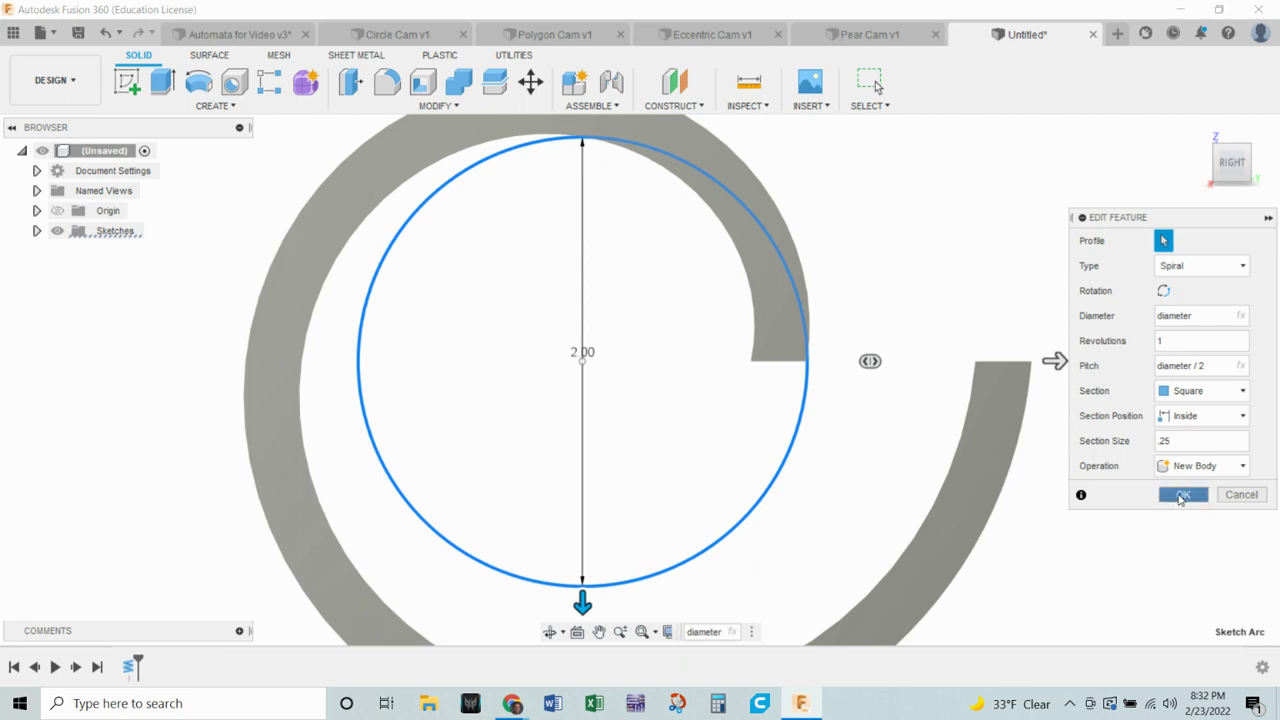
left_click(1181, 496)
Start a new sketch on the flat side face of the spiral body.
scroll(1027, 500, "down", 2)
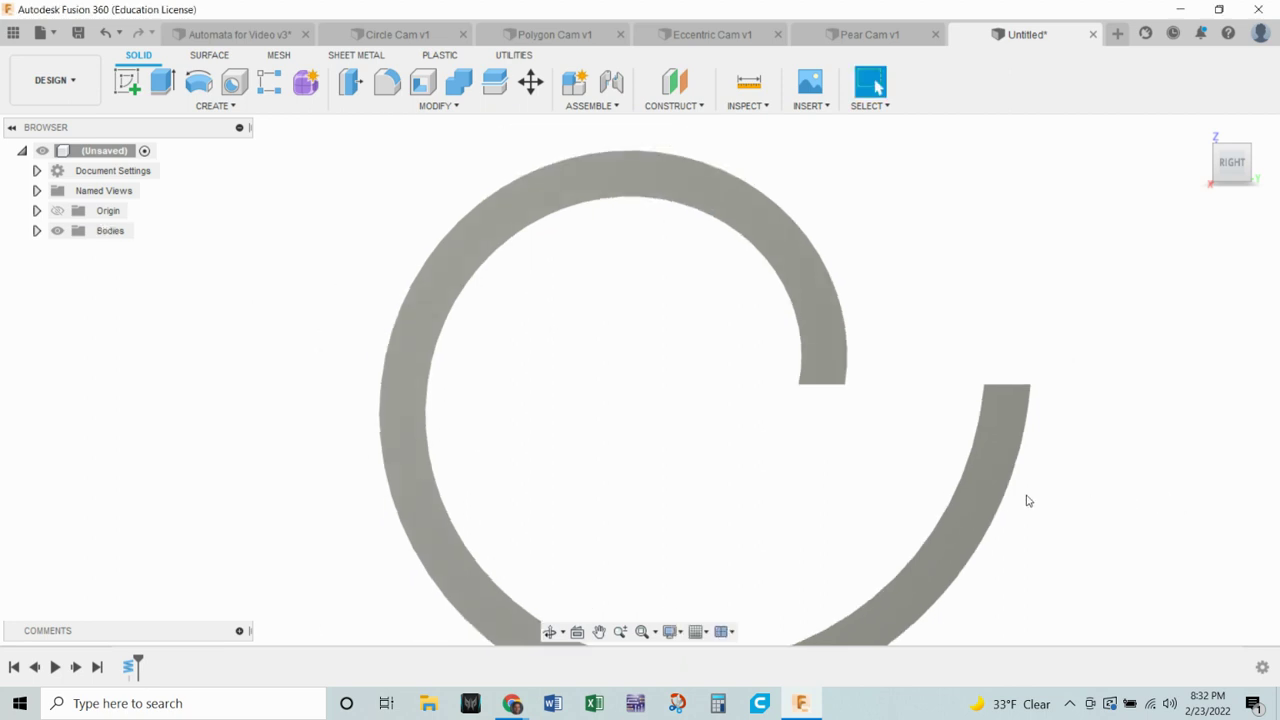
scroll(1028, 500, "up", 1)
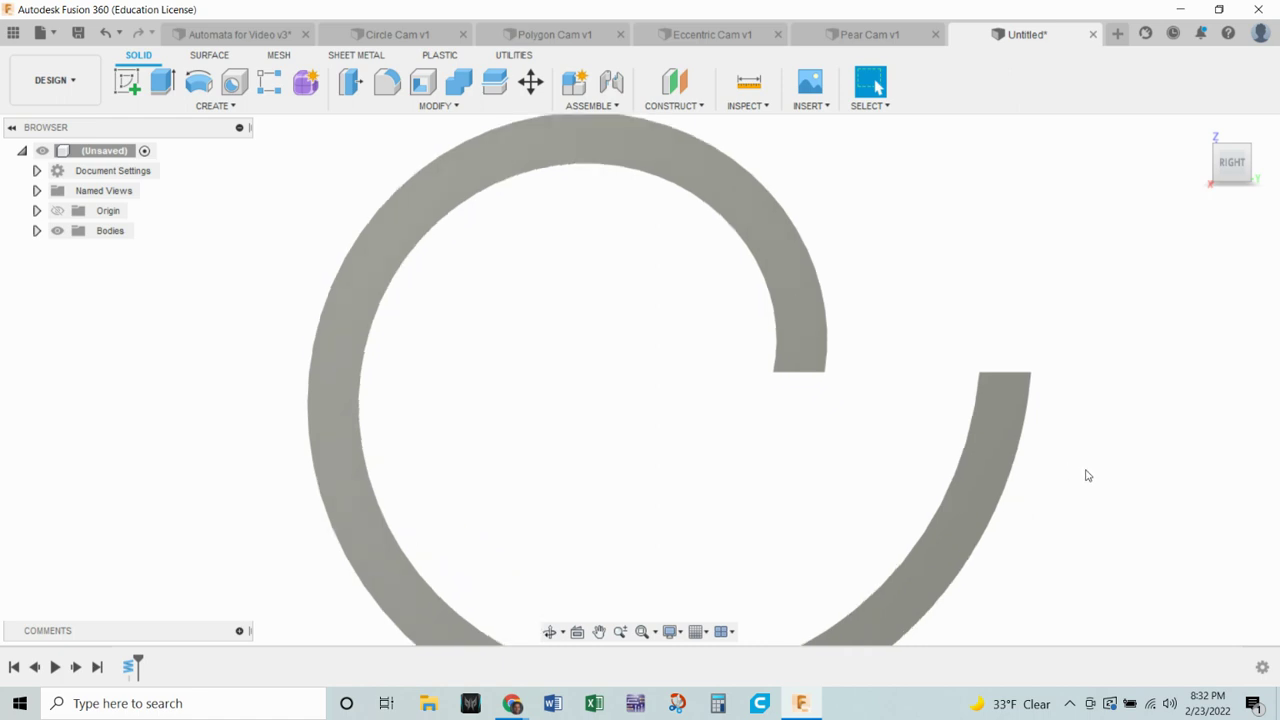
mouse_move(1088, 476)
middle_mouse_down("shift")
mouse_move(1091, 357)
mouse_move(1072, 443)
mouse_move(1083, 471)
mouse_move(1094, 466)
mouse_move(1083, 457)
middle_mouse_up("shift")
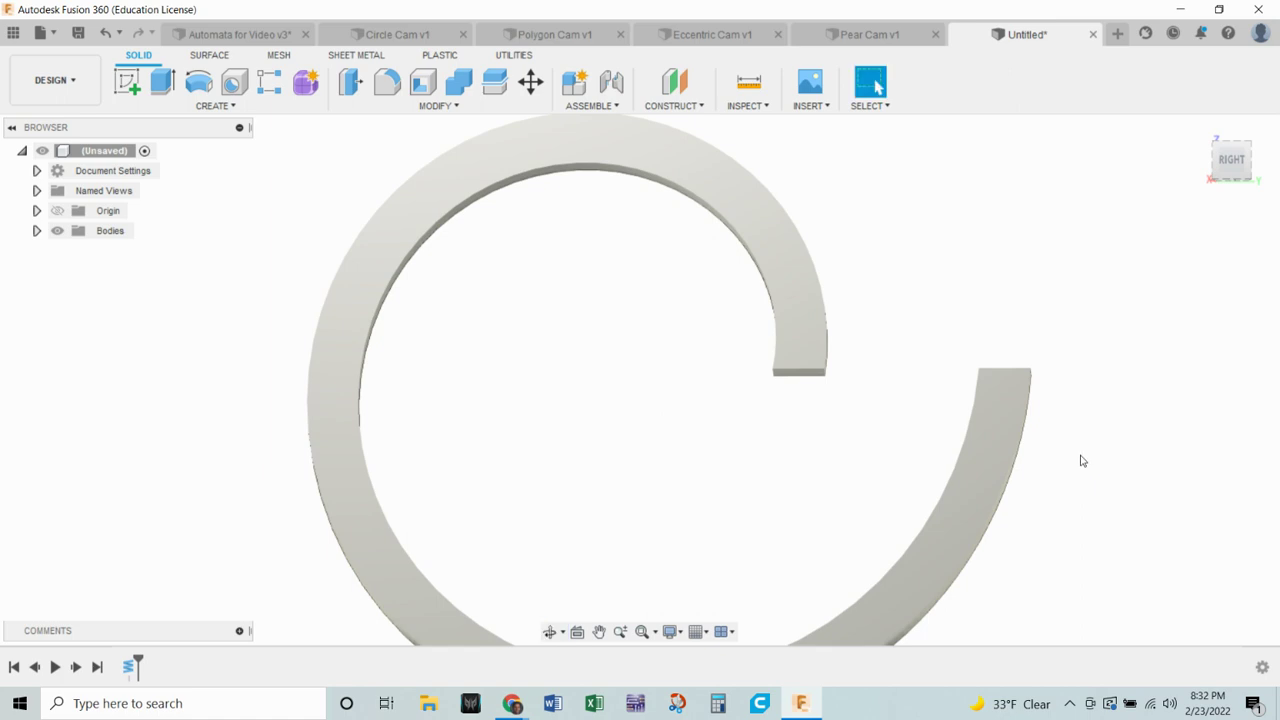
left_click(127, 81)
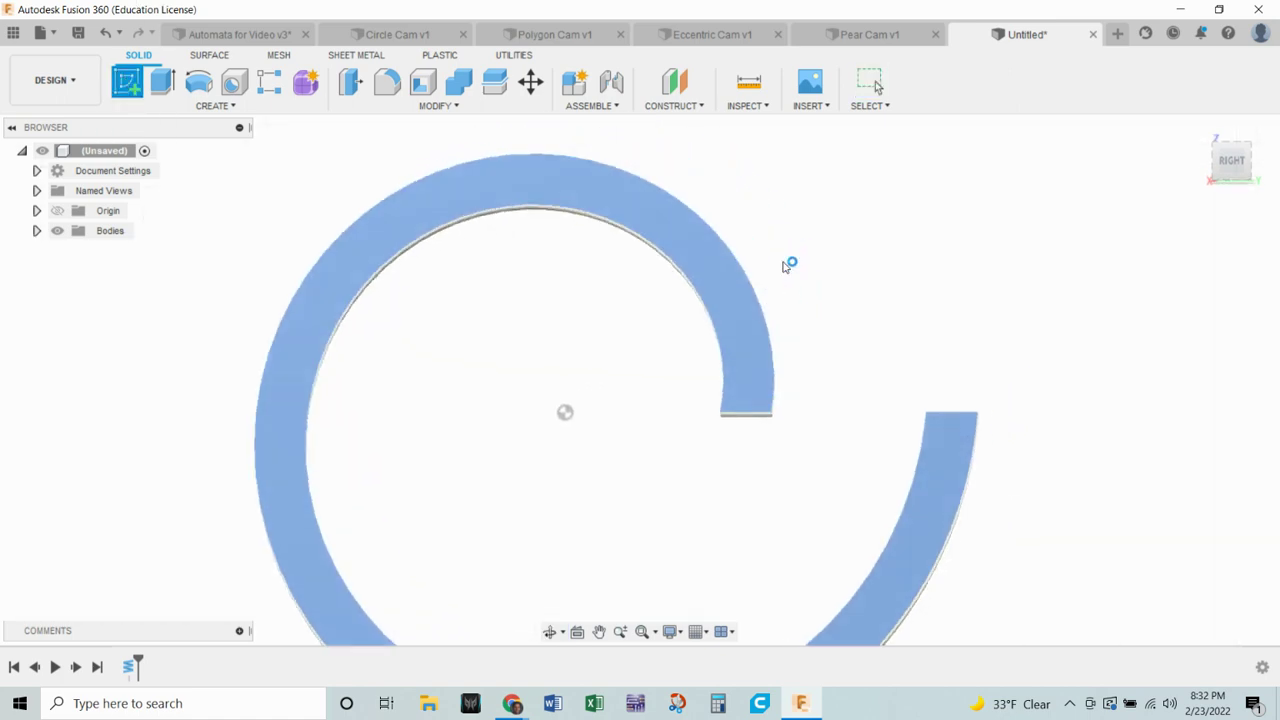
left_click(788, 263)
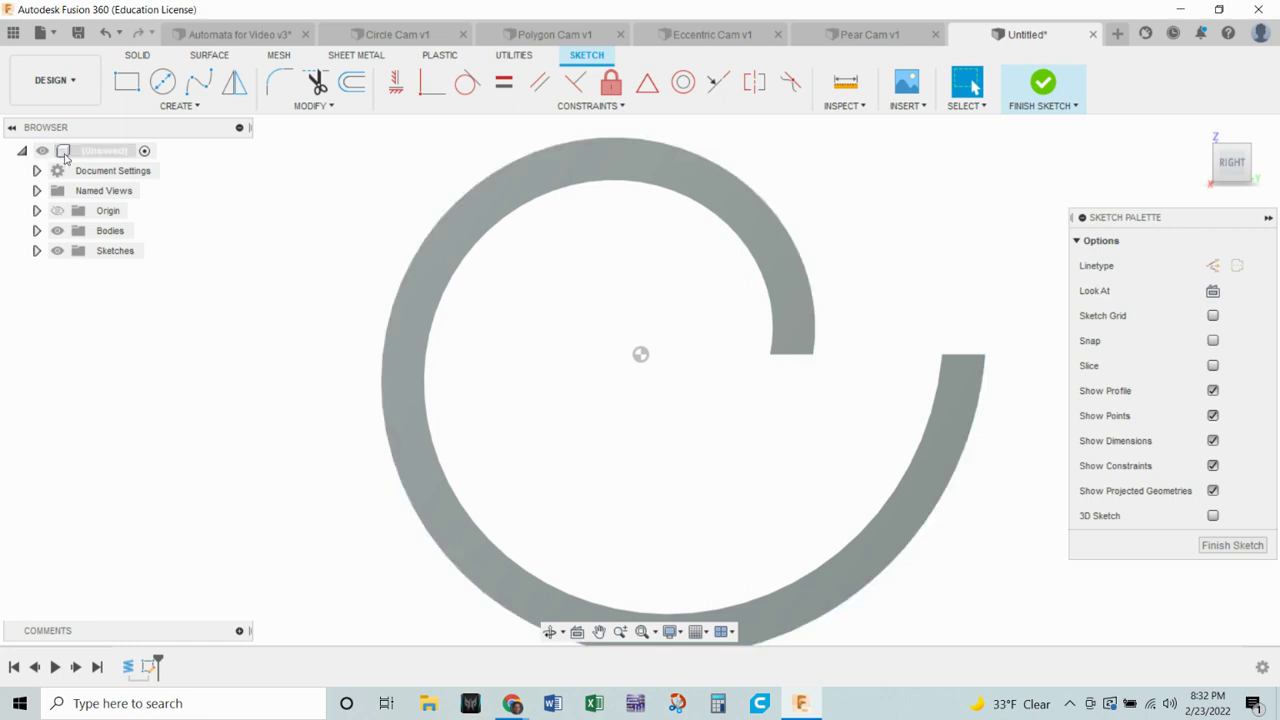
Project the spiral's outer edge and its inner-end corner point into the sketch.
left_click(178, 106)
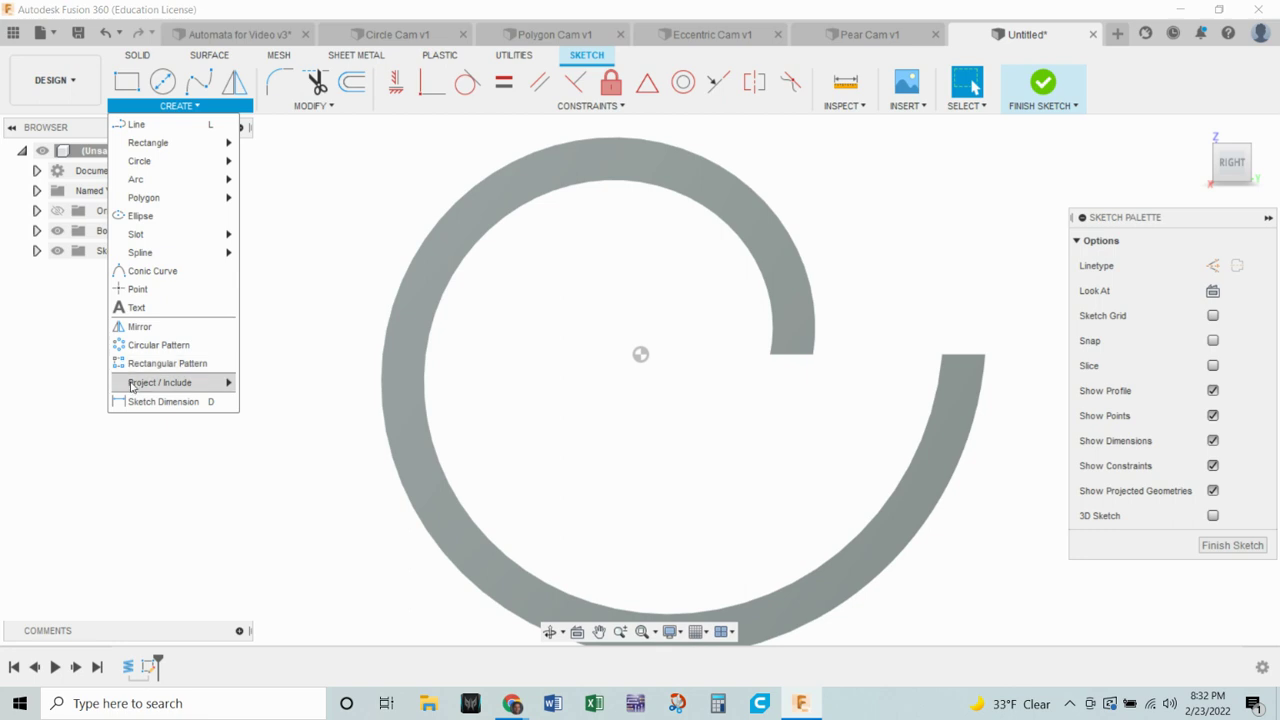
mouse_move(148, 384)
left_click(267, 386)
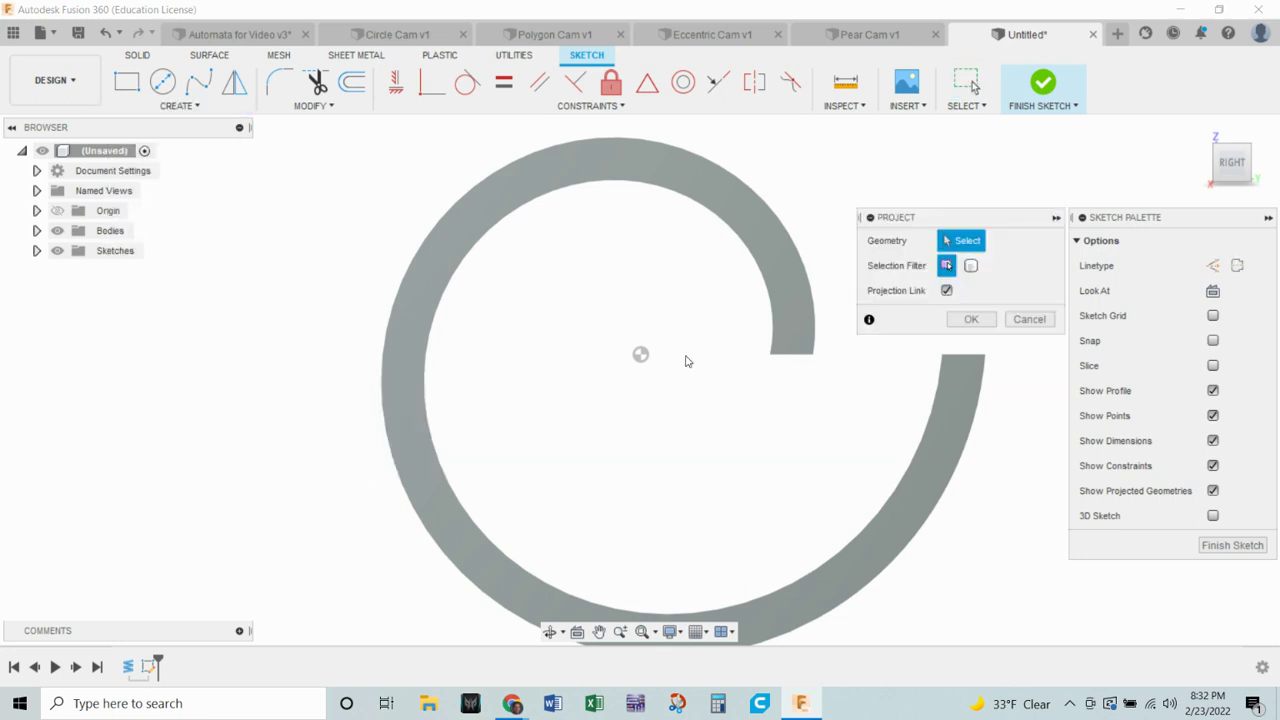
left_click(812, 269)
left_click(798, 281)
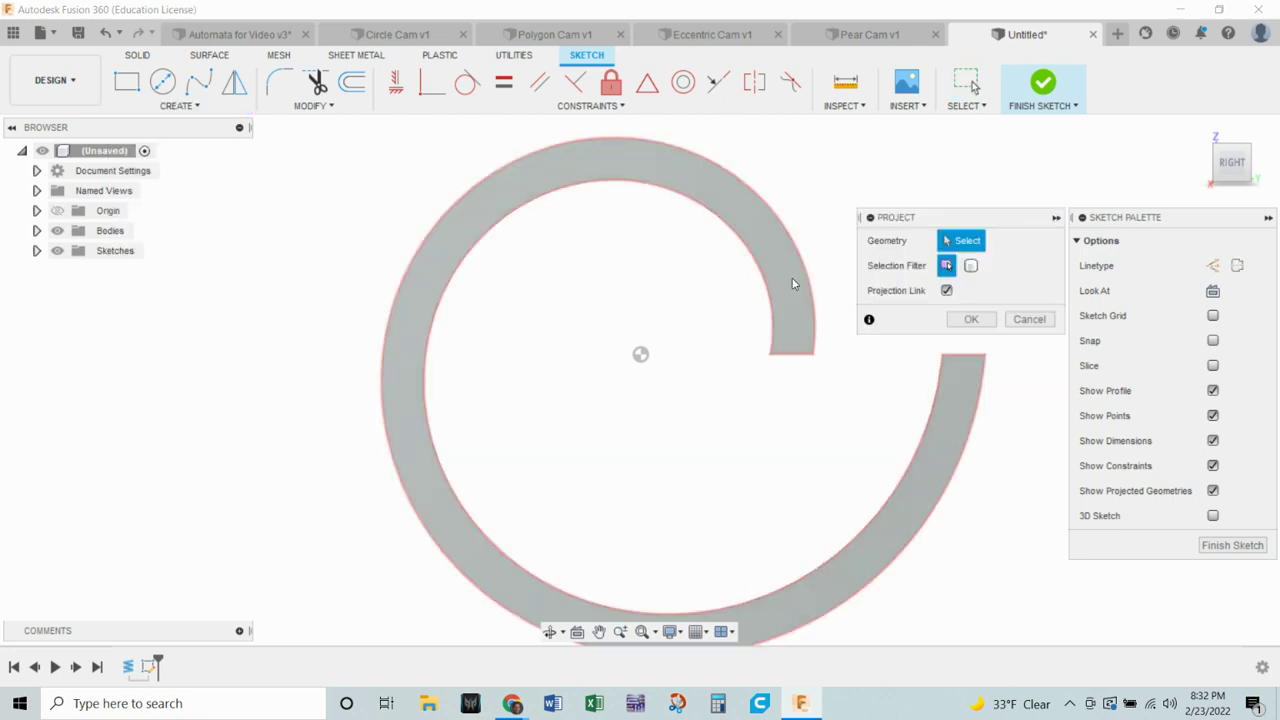
left_click(794, 272)
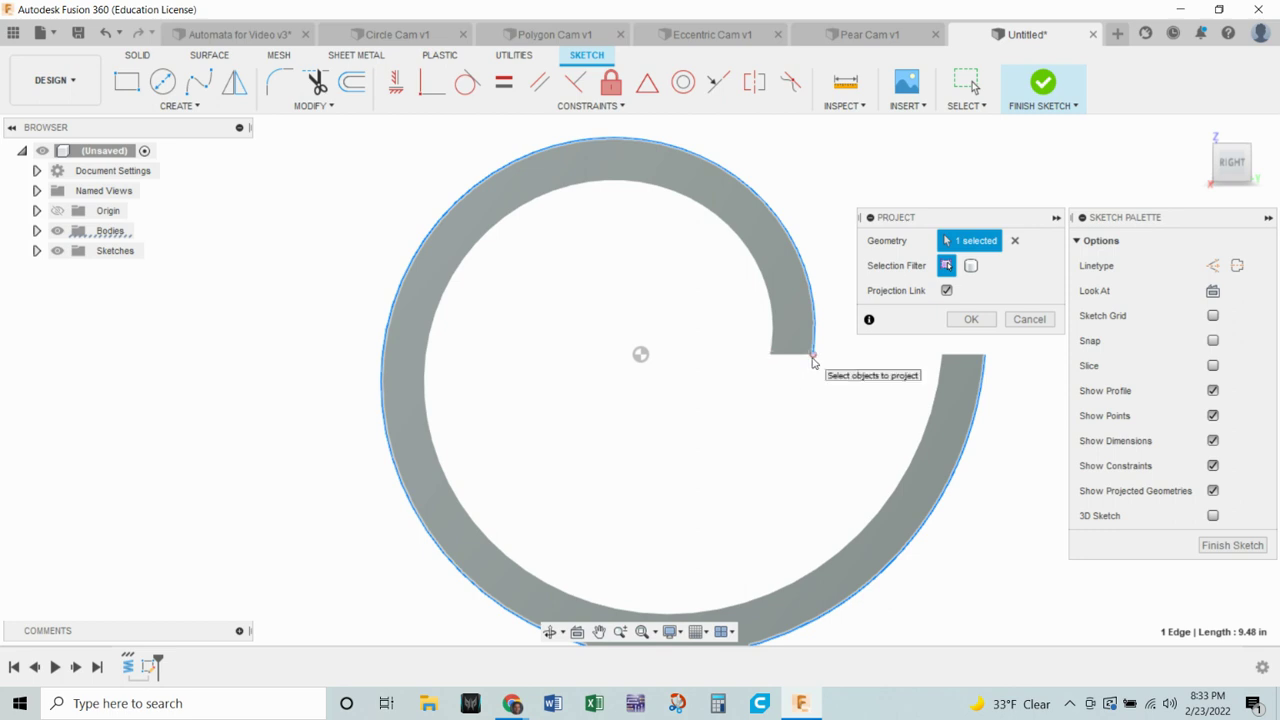
left_click(812, 354)
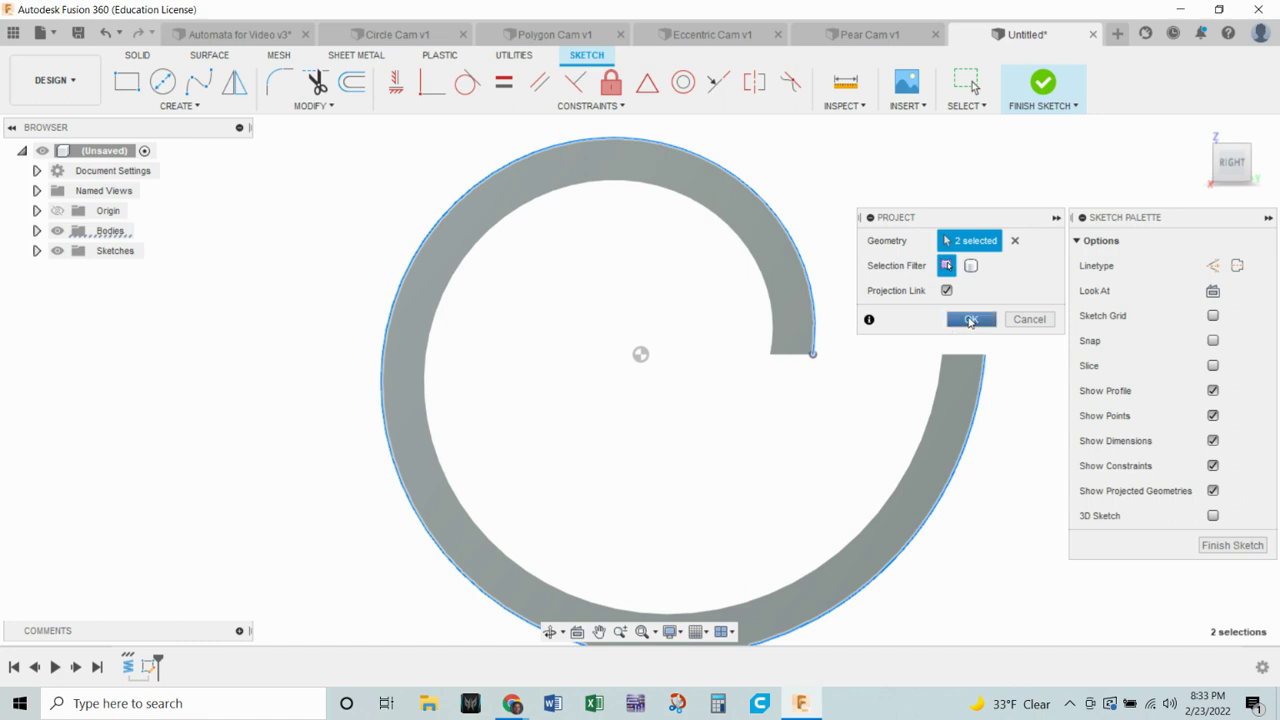
left_click(970, 320)
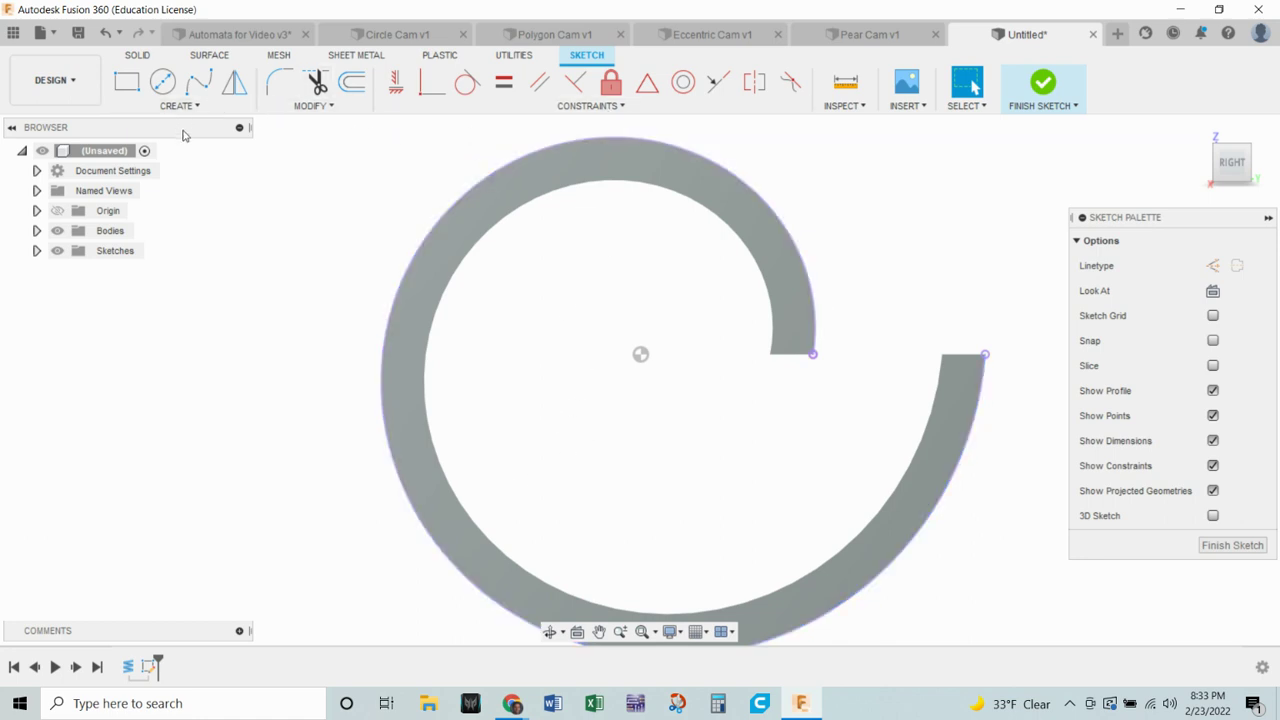
Draw a straight line joining the two ends of the projected outer spiral edge to close the cam profile.
key("Escape")
left_click(986, 355)
left_click(812, 354)
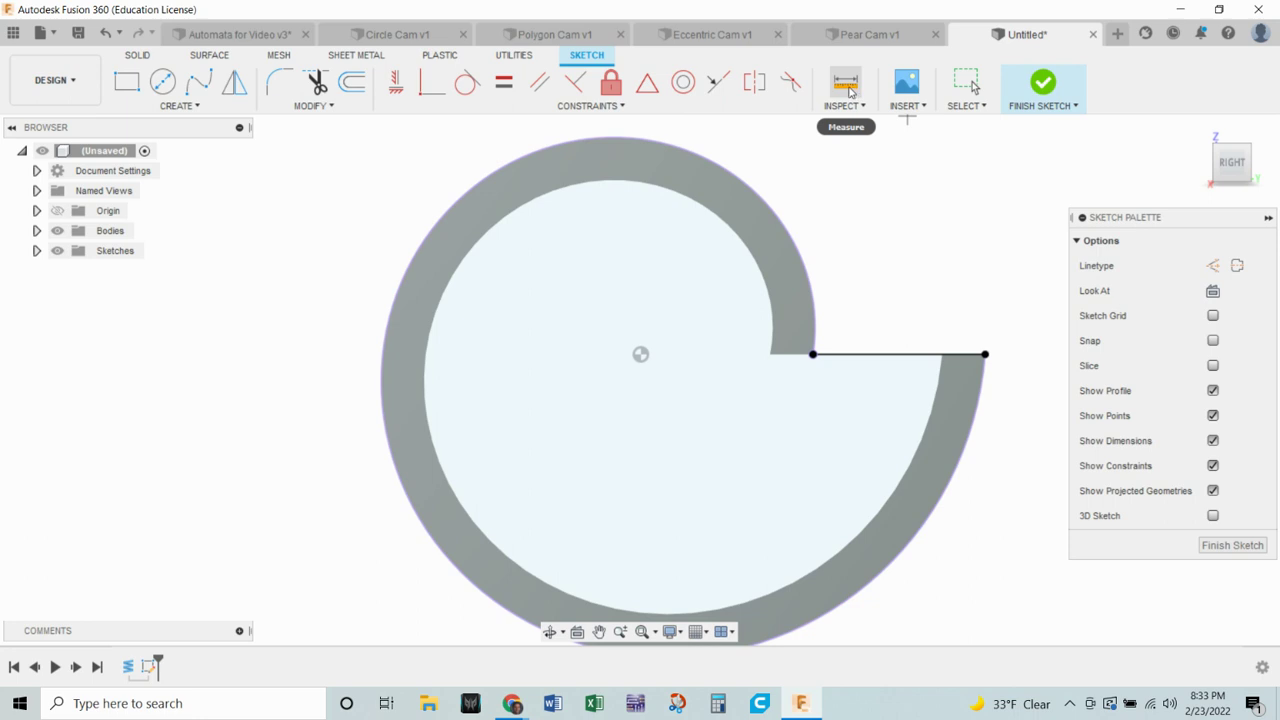
Measure the distance from the closing line's inner endpoint to the sketch origin.
left_click(855, 92)
left_click(813, 357)
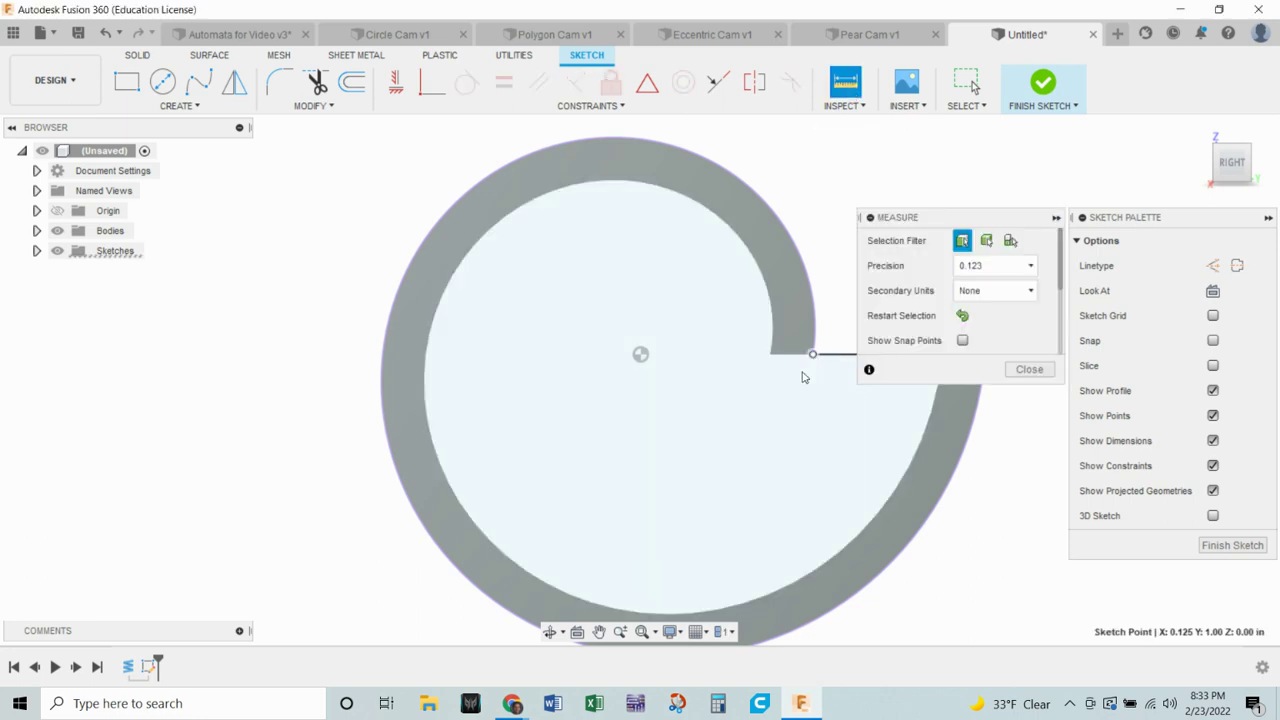
left_click(641, 355)
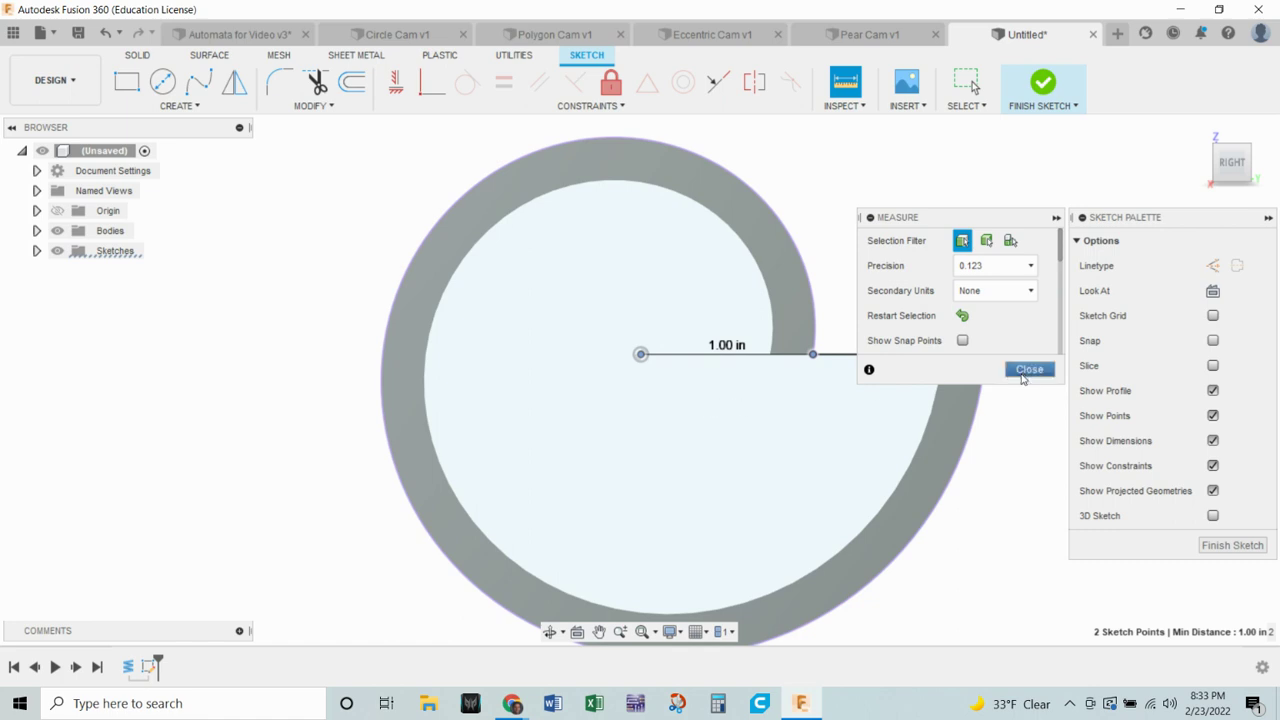
left_click(1028, 370)
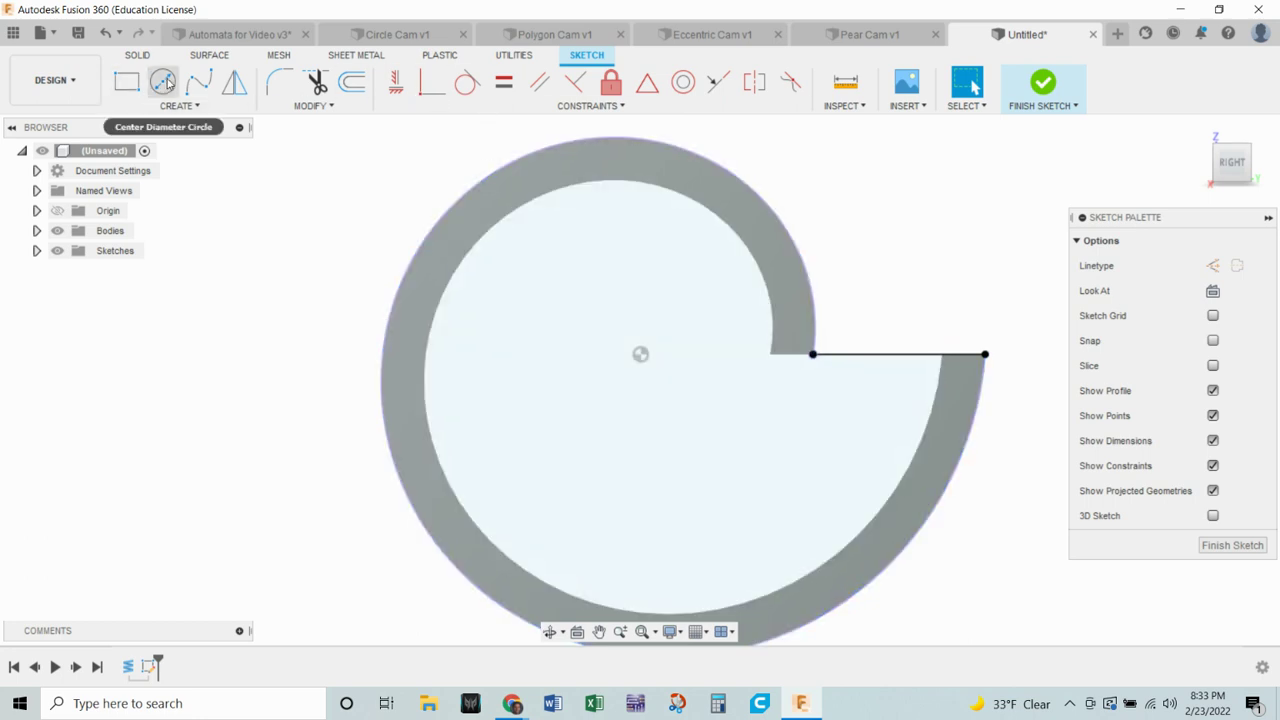
Sketch a 5/16 in diameter circle inside the cam profile, slightly off the origin.
left_click(163, 81)
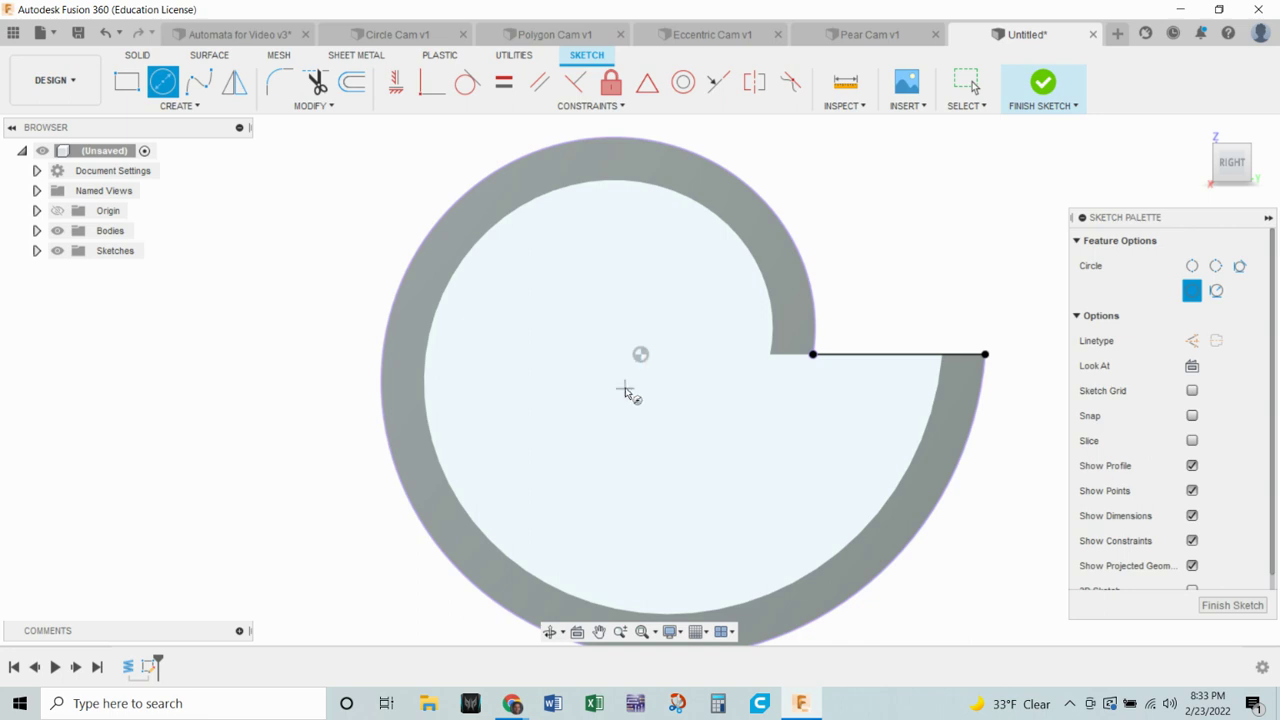
left_click(616, 378)
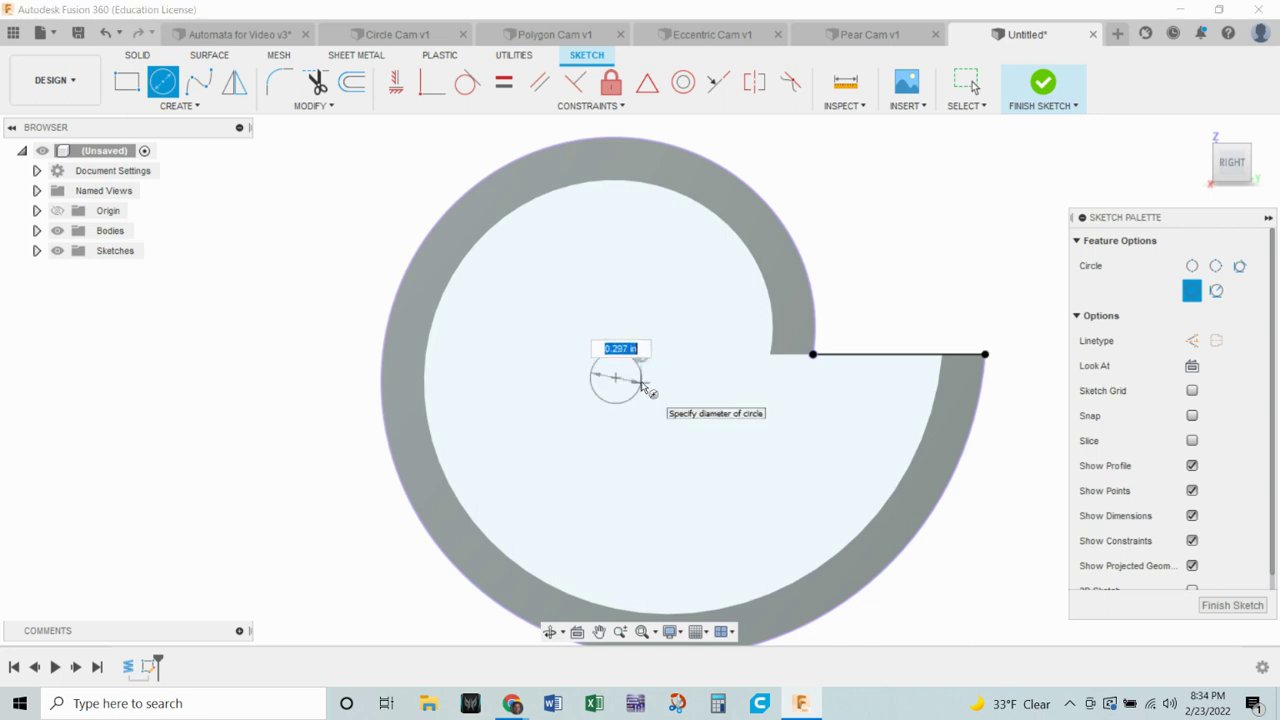
type("5/16")
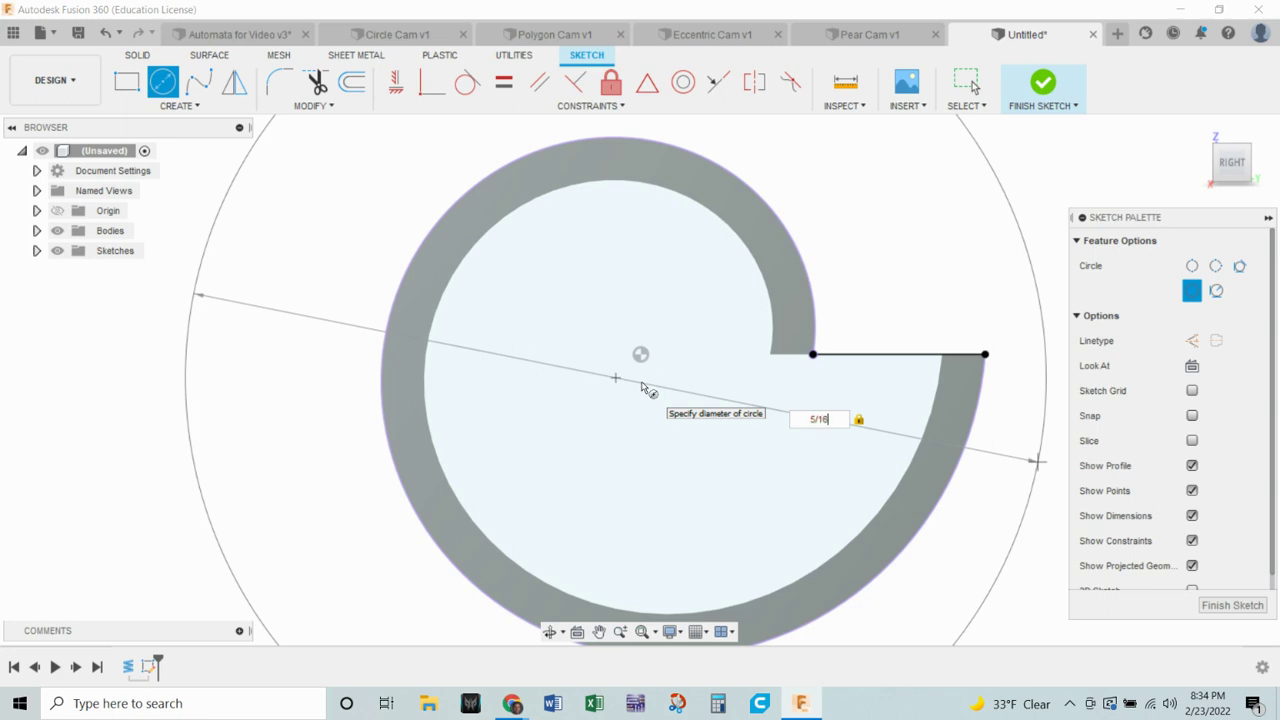
key("Return")
key("Escape")
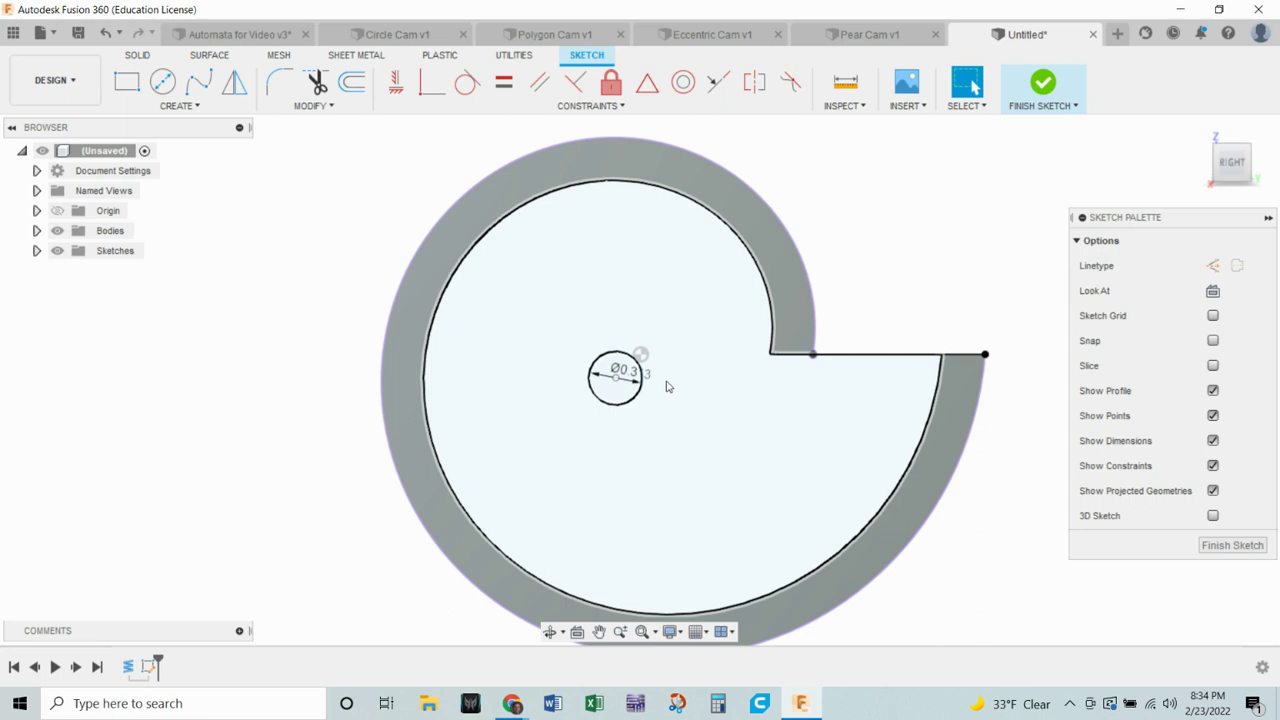
Constrain the circle's center horizontally in line with the closing line's inner endpoint.
left_click(395, 84)
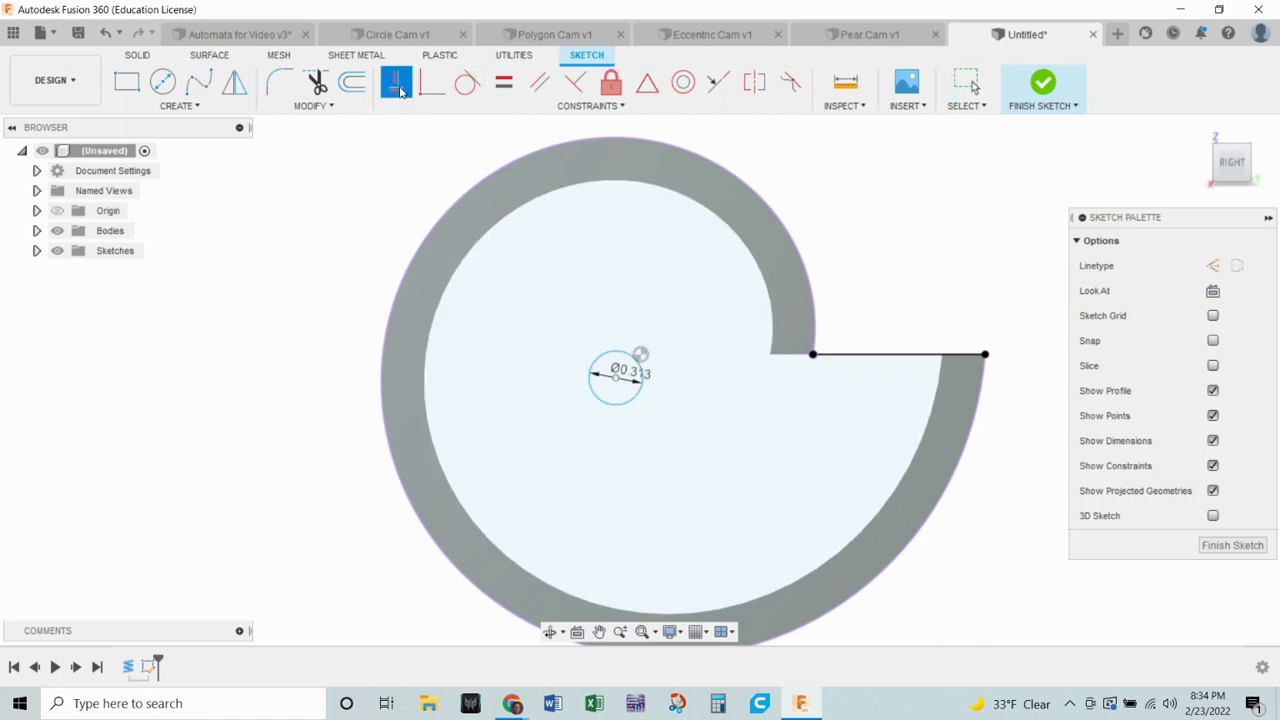
left_click(812, 355)
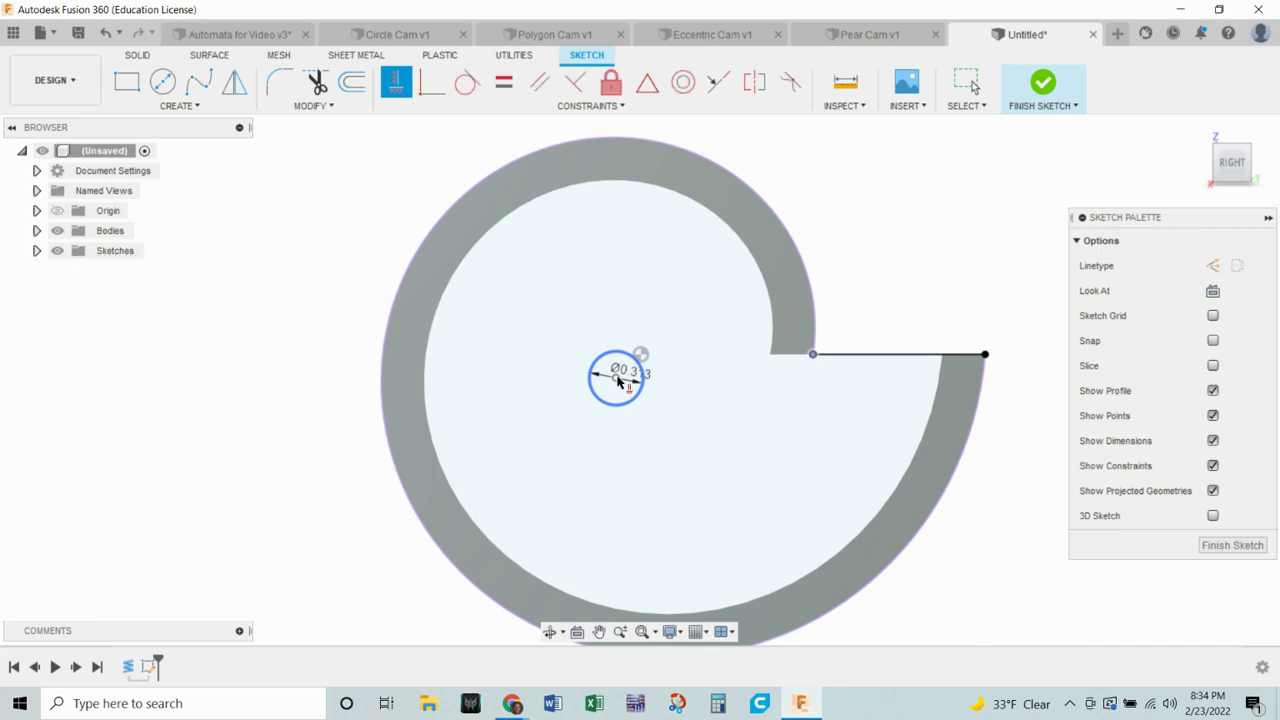
left_click(617, 380)
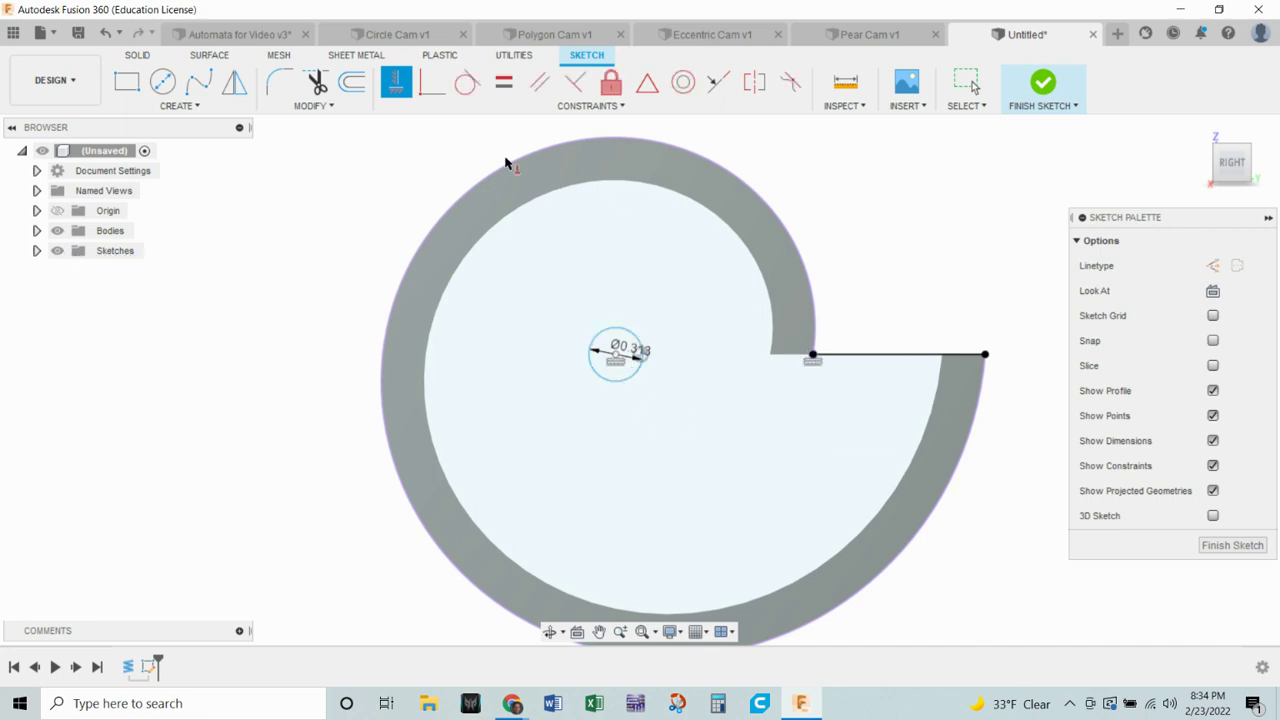
key("Escape")
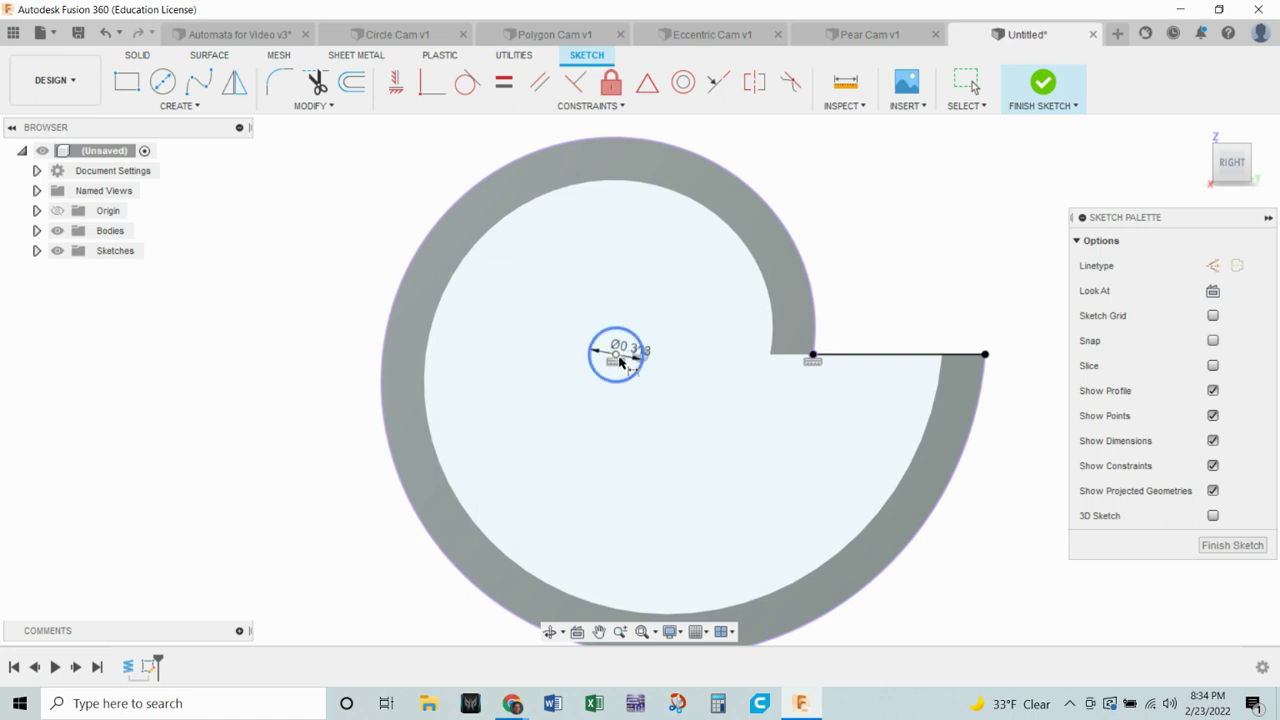
Dimension the horizontal distance from the axle circle's center to the closing line's inner endpoint as diameter/2, and finish the sketch.
left_click(620, 362)
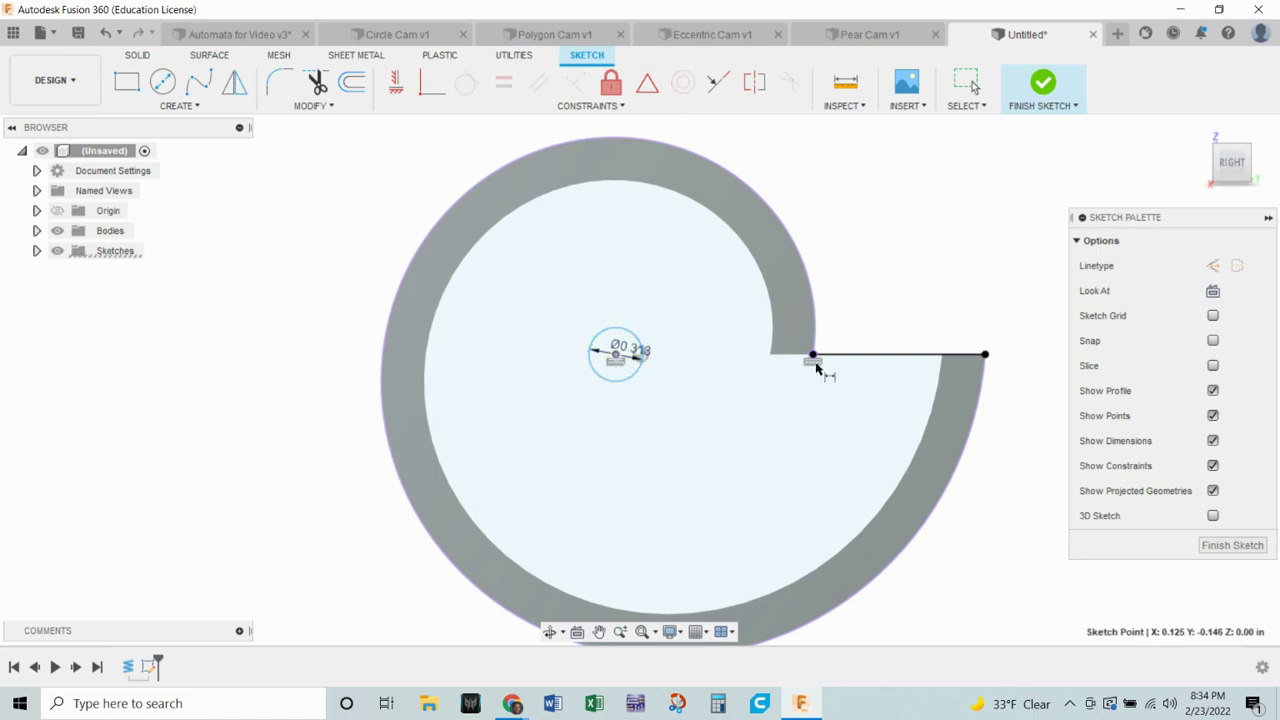
left_click(812, 356)
left_click(723, 421)
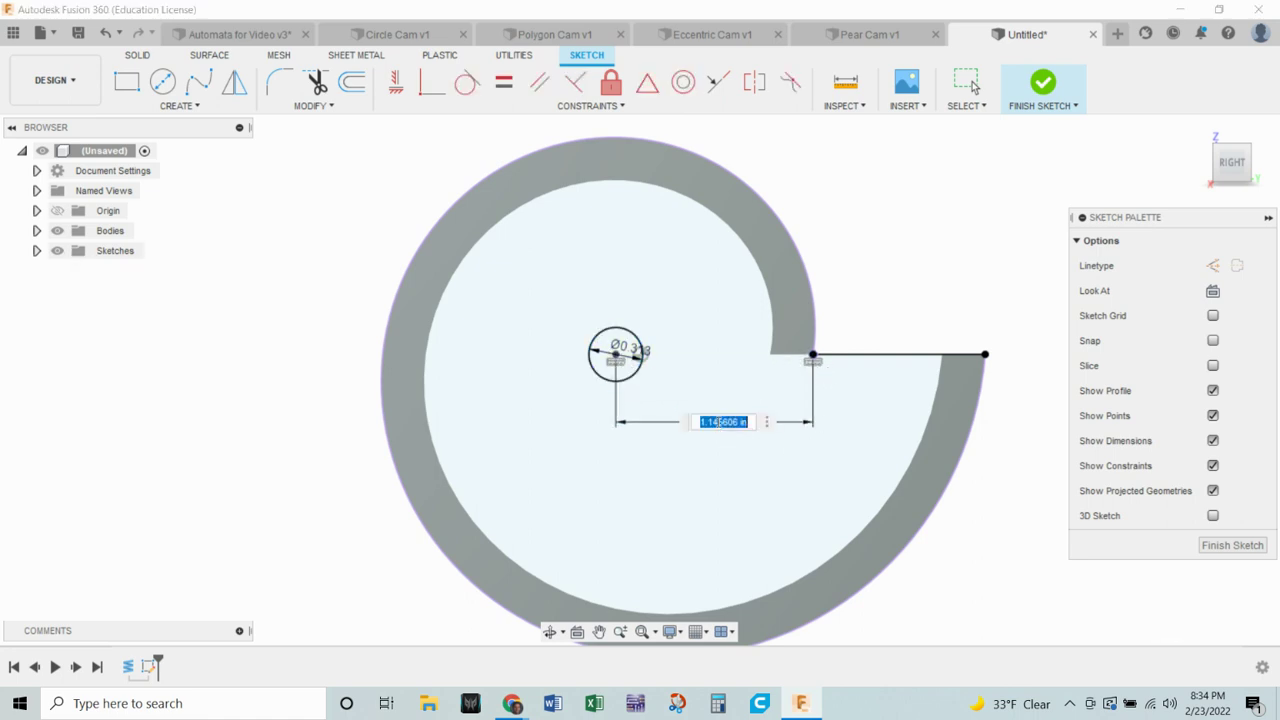
type("d")
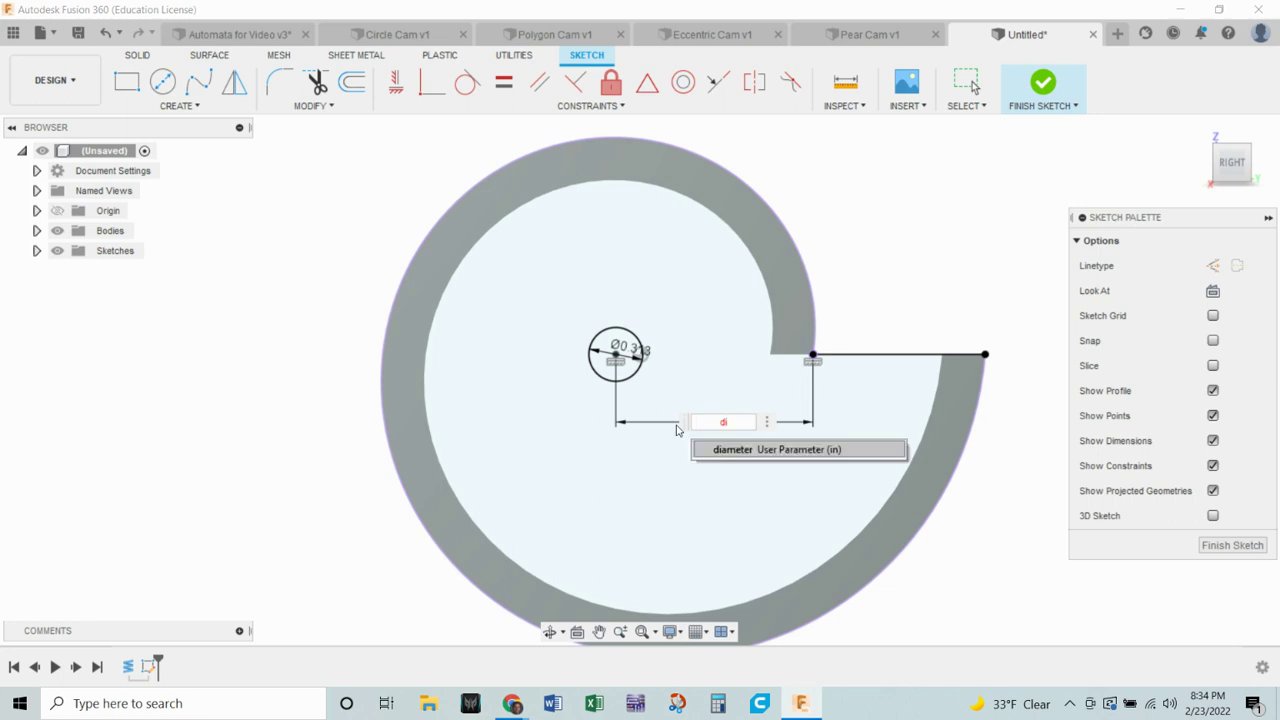
type("i")
left_click(736, 450)
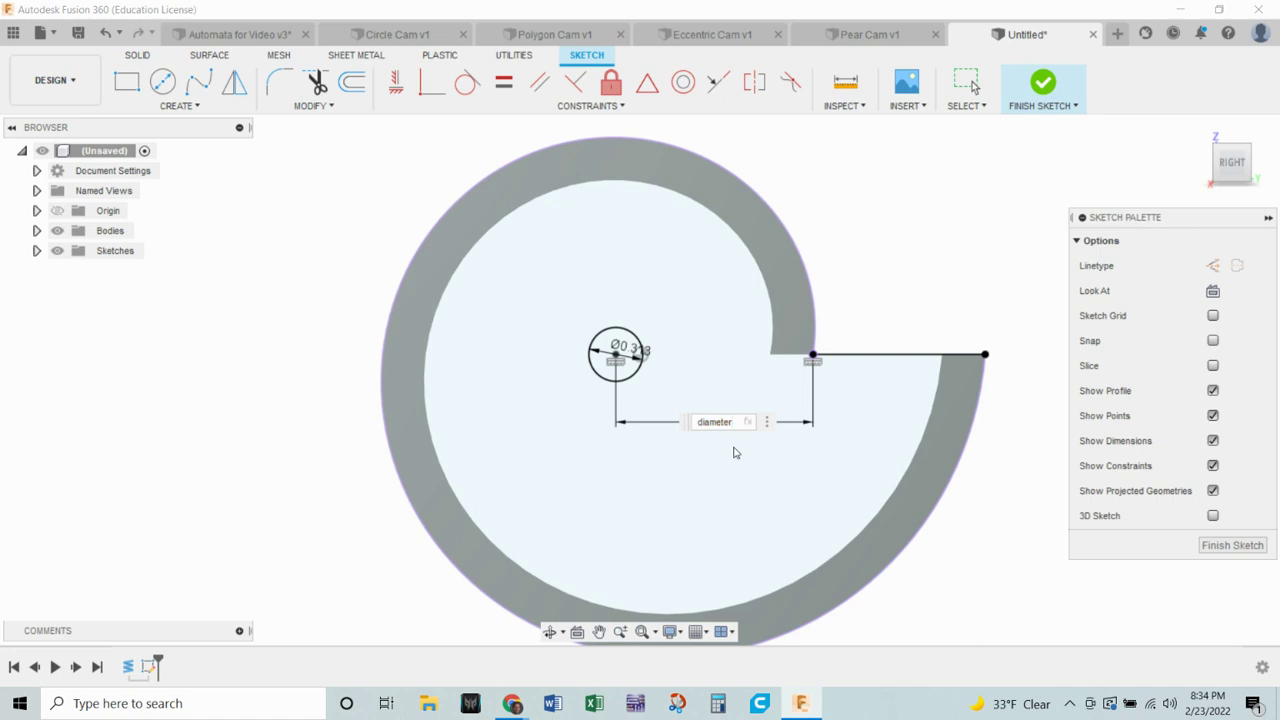
type("/2")
key("Return")
key("Escape")
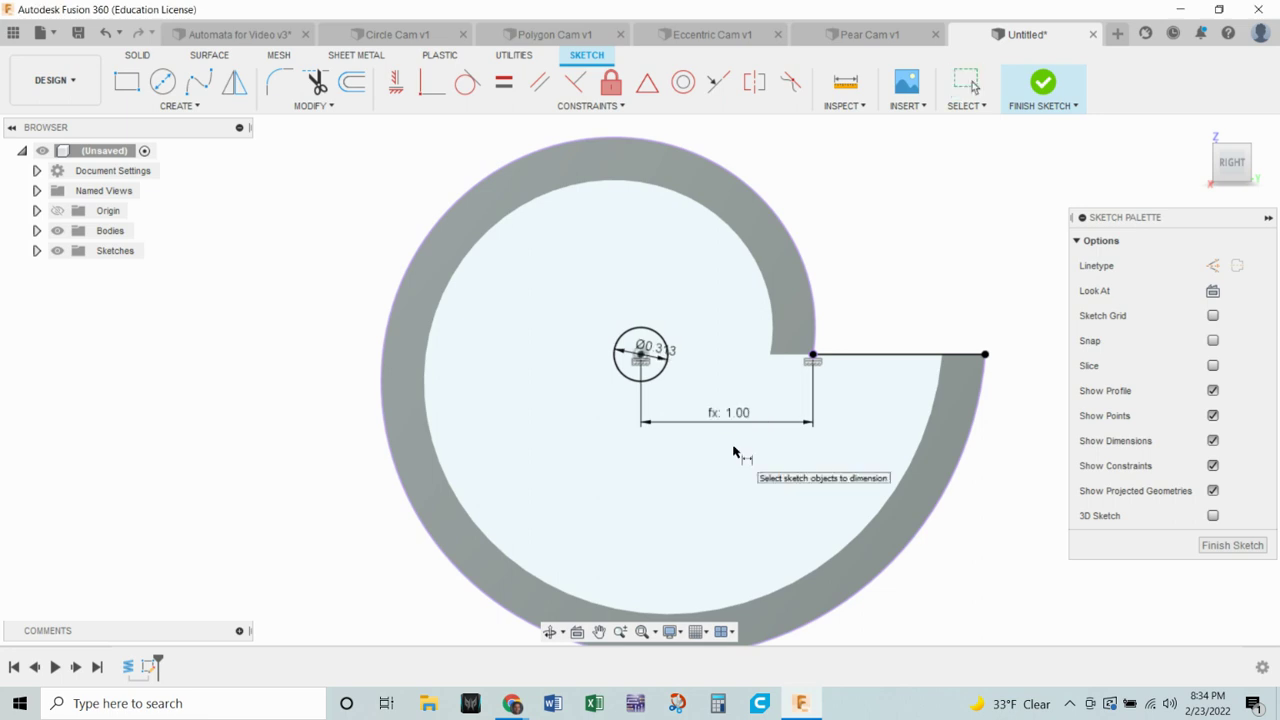
scroll(642, 350, "up", 3)
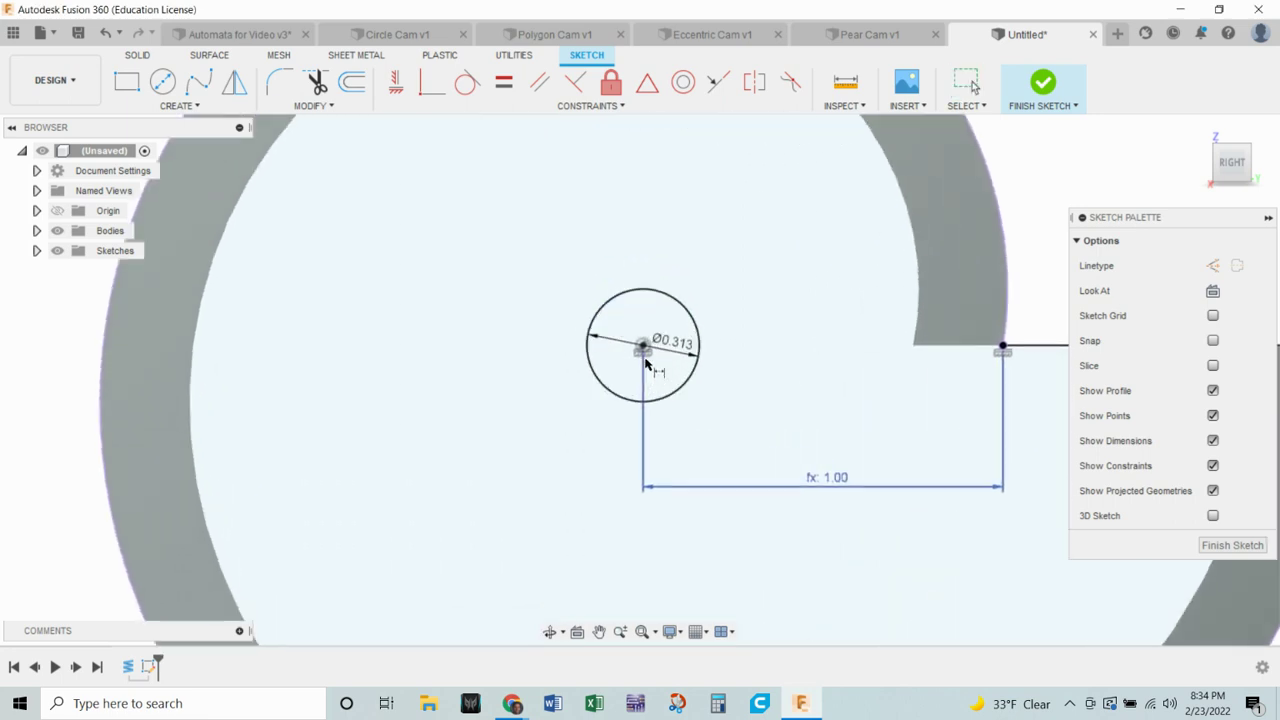
scroll(713, 469, "down", 3)
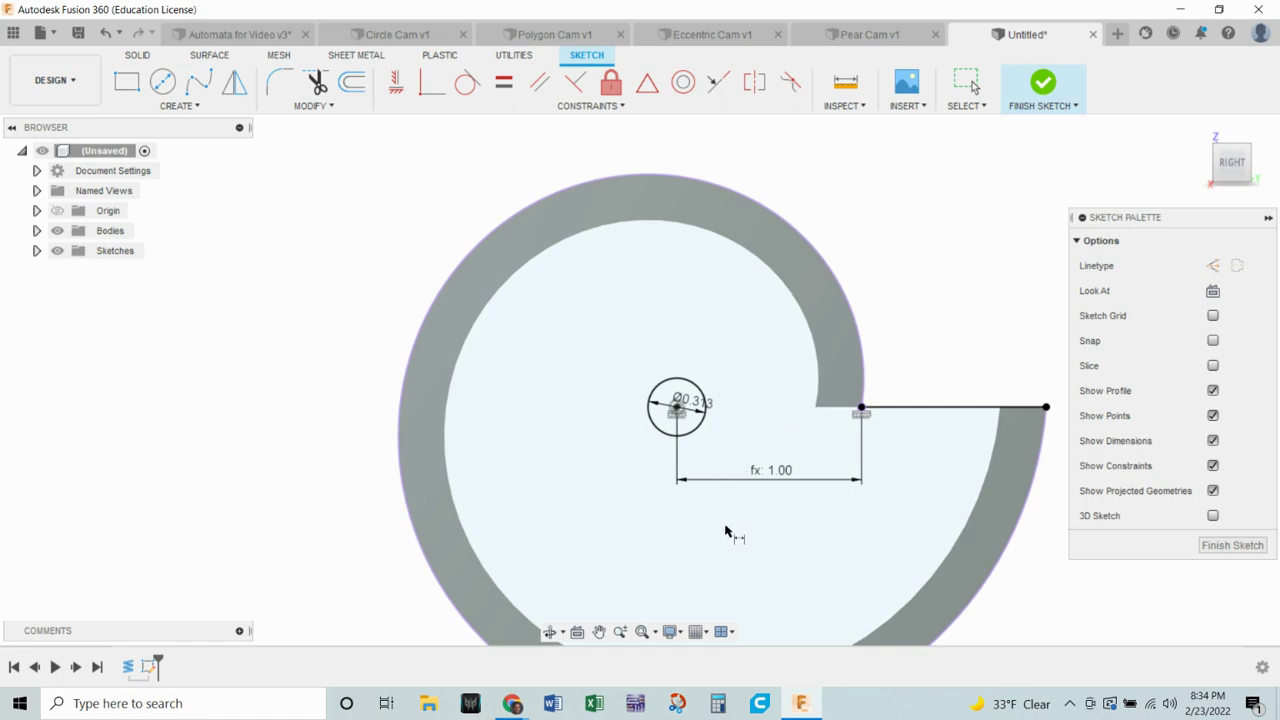
mouse_move(735, 540)
middle_mouse_down()
mouse_move(740, 531)
mouse_move(586, 443)
mouse_move(606, 457)
middle_mouse_up()
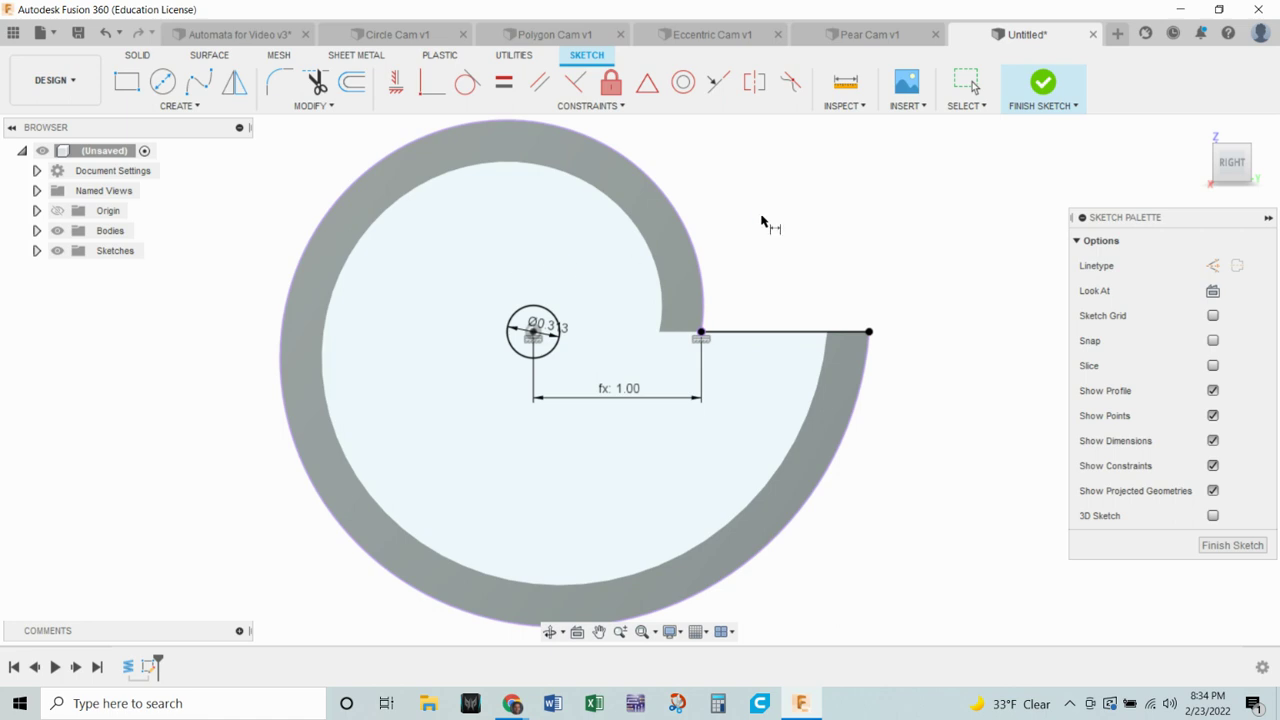
left_click(1043, 86)
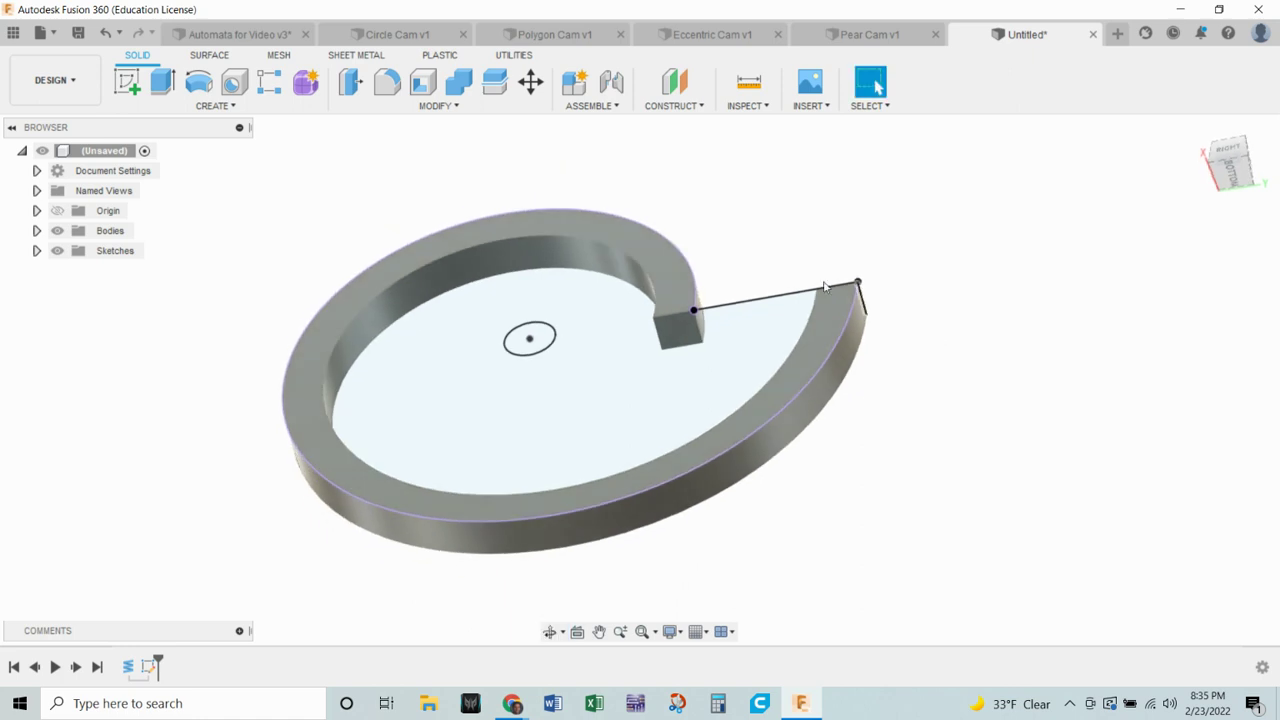
Set up a Join extrusion of the coil ring and inner cam profiles by -0.10 in into the coil, leaving out the axle circle.
left_click(163, 82)
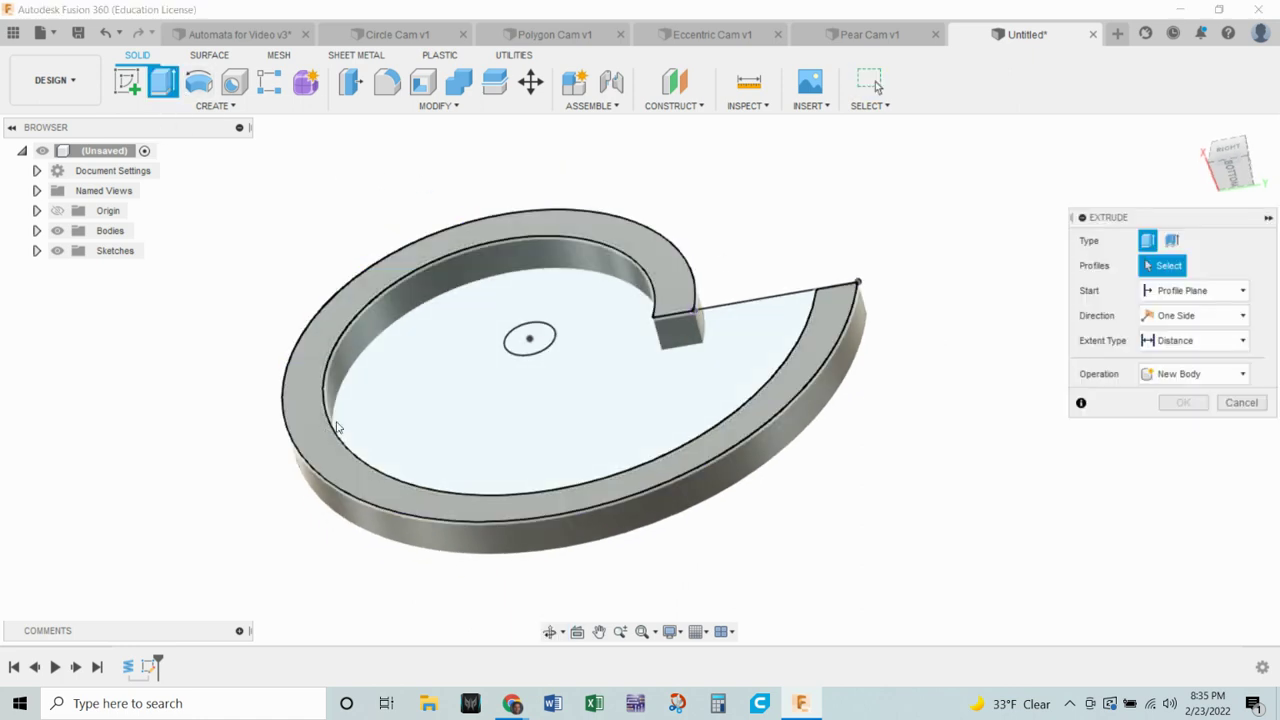
left_click(515, 230)
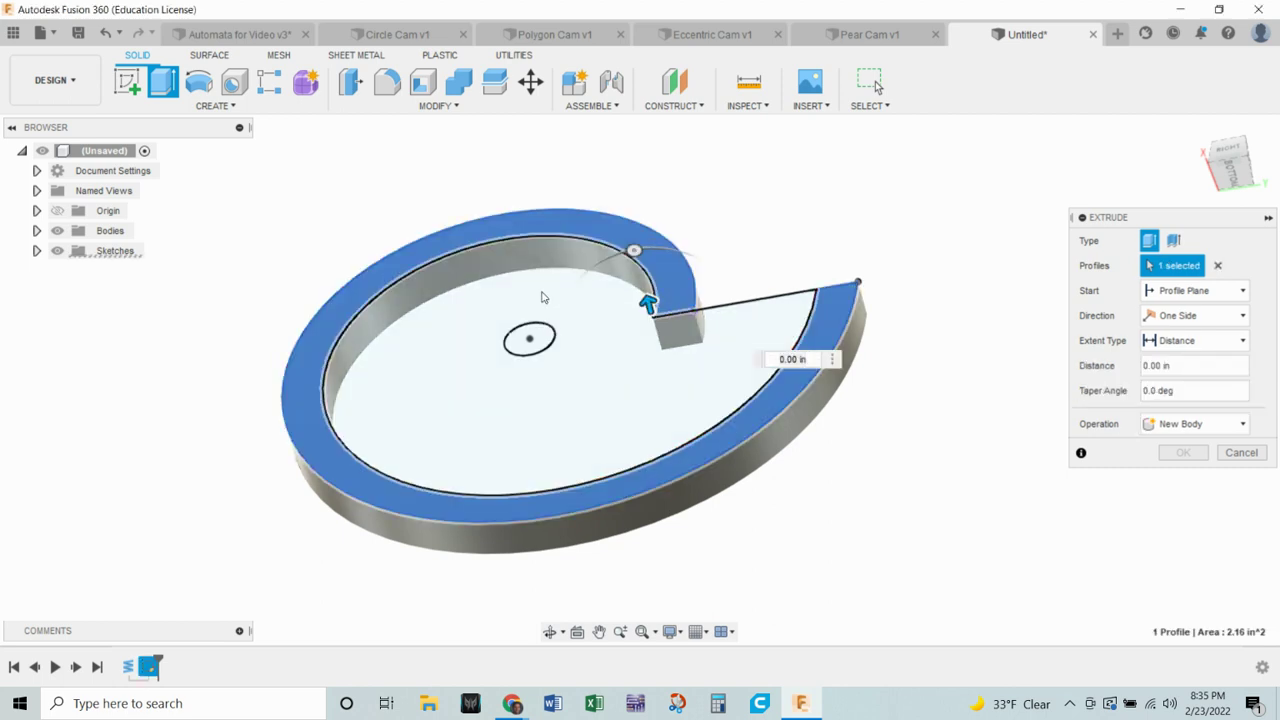
left_click(543, 297)
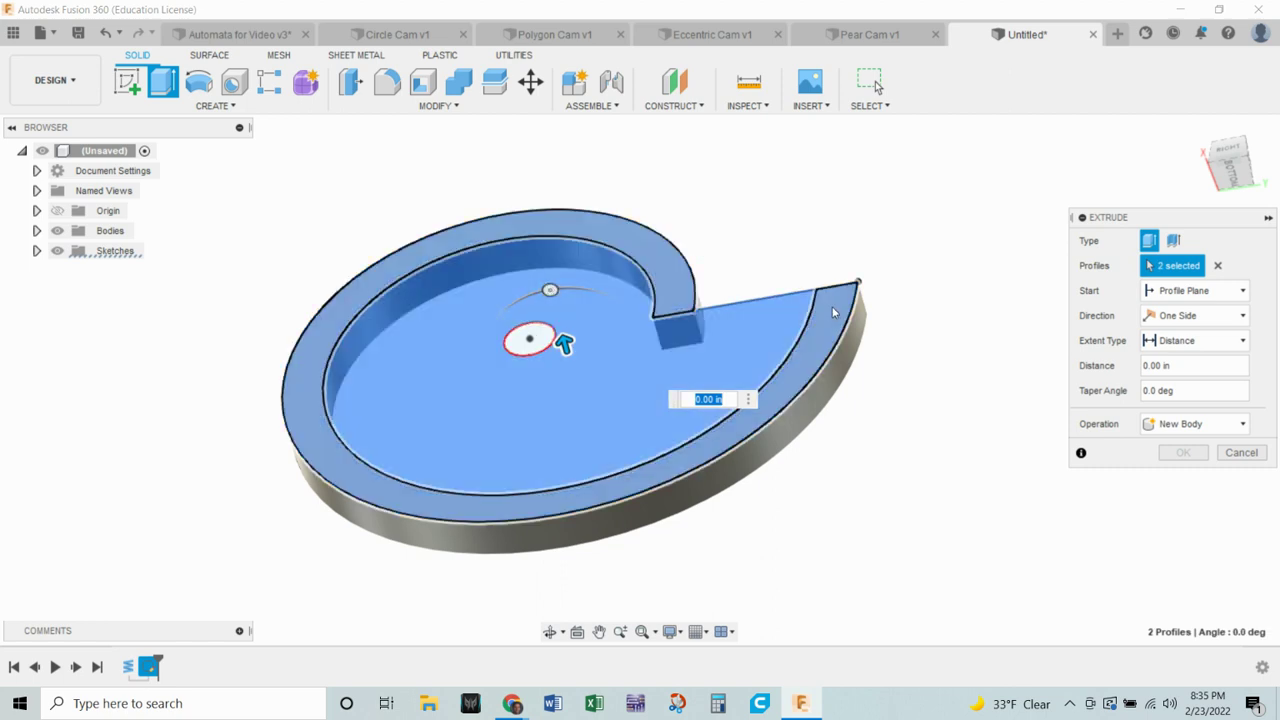
left_click_drag(568, 330, 575, 380)
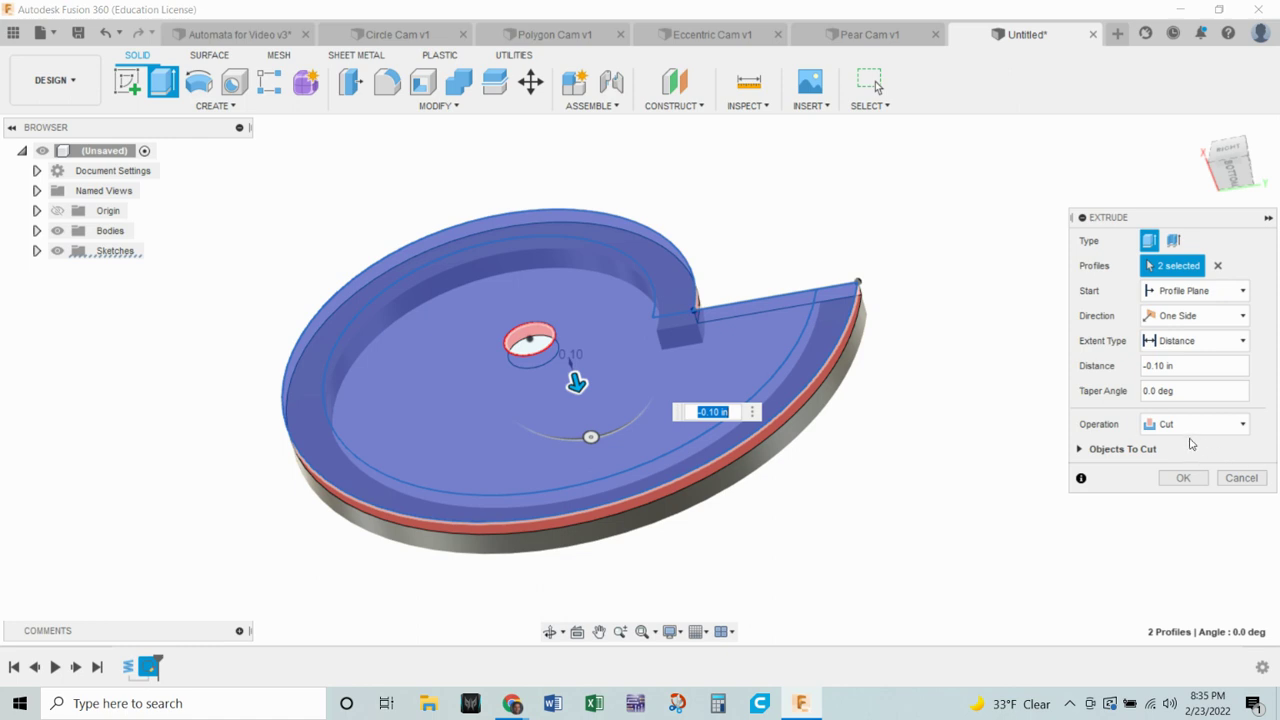
left_click(1195, 424)
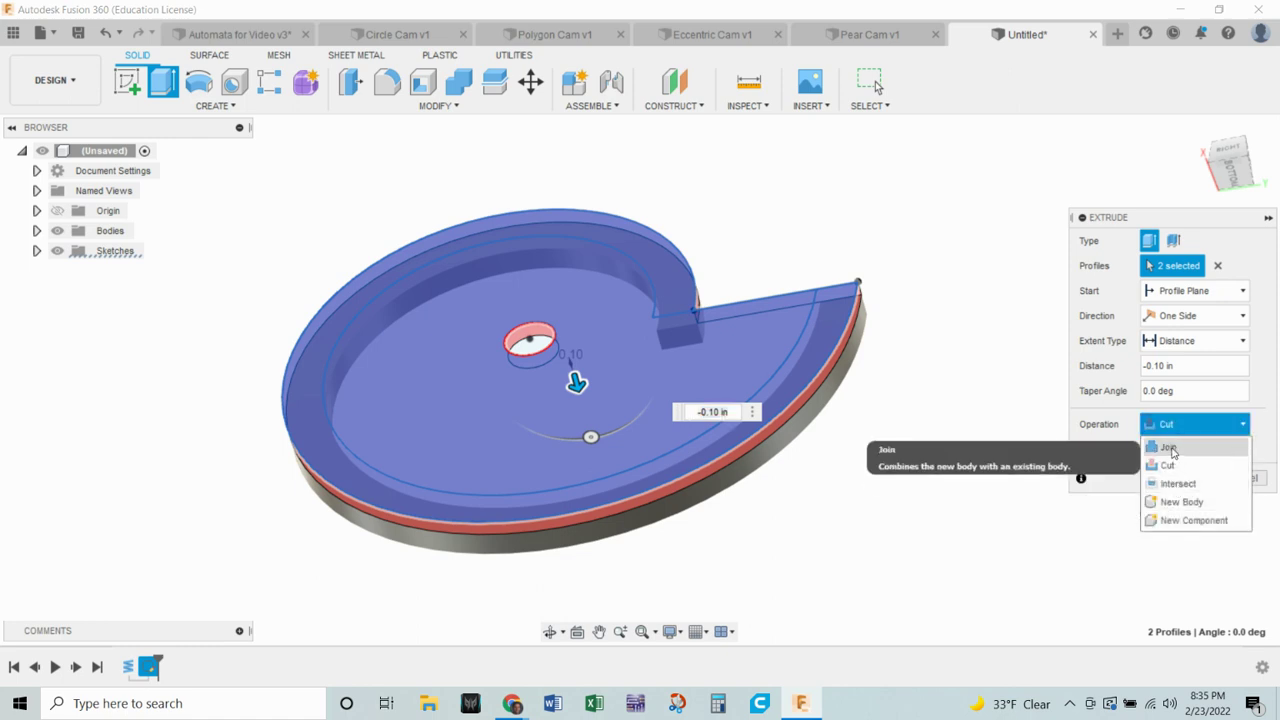
left_click(1168, 447)
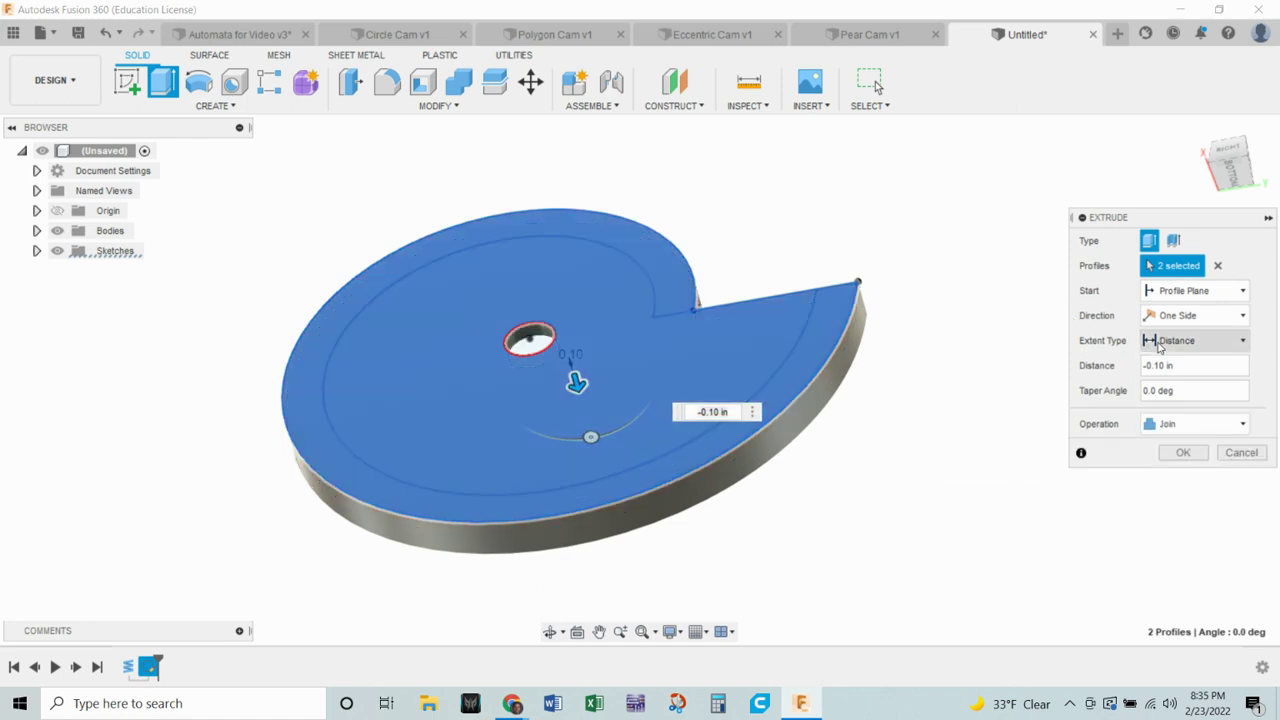
Change the extrusion's extent to To Object, ending at the coil's opposite face, and complete the cam body.
left_click(1158, 348)
left_click(1165, 390)
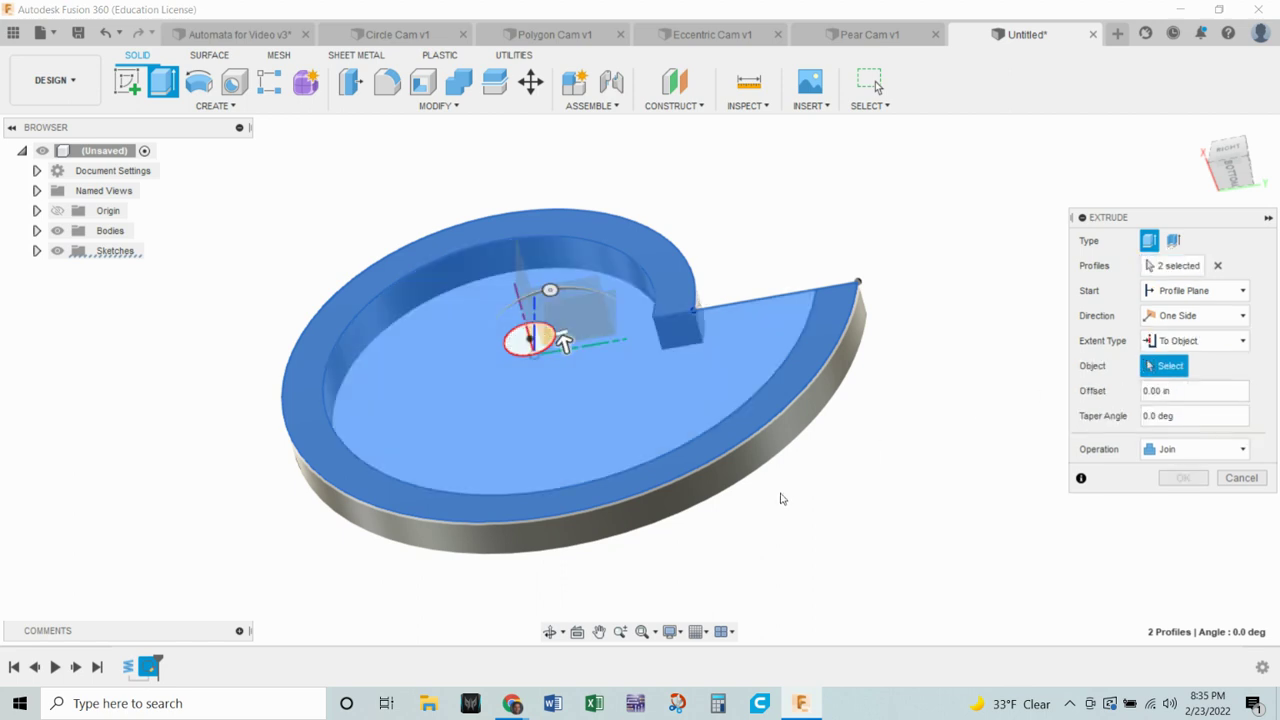
middle_click_drag(824, 534, 833, 353, "shift")
left_click(810, 300)
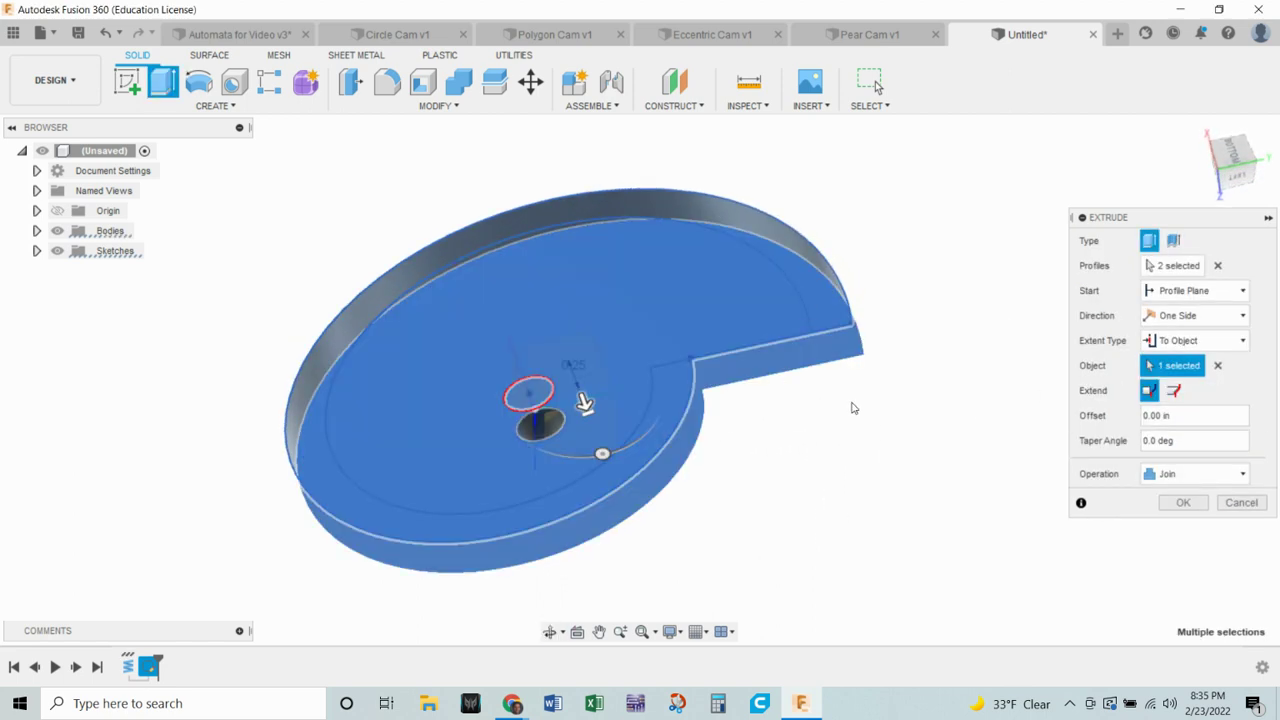
middle_click_drag(875, 396, 1068, 540, "shift")
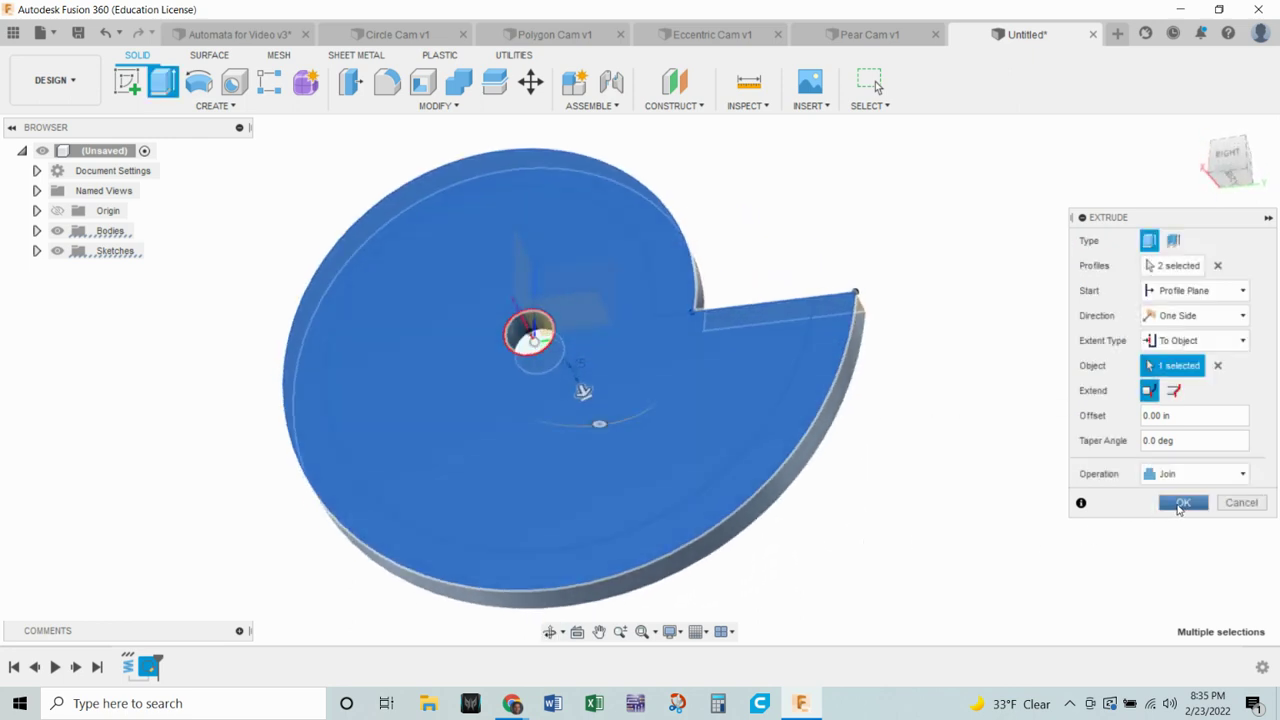
left_click(1181, 503)
Orient the view squarely onto the cam's flat face and save the design as "Snail Cam".
middle_click_drag(849, 531, 731, 322, "shift")
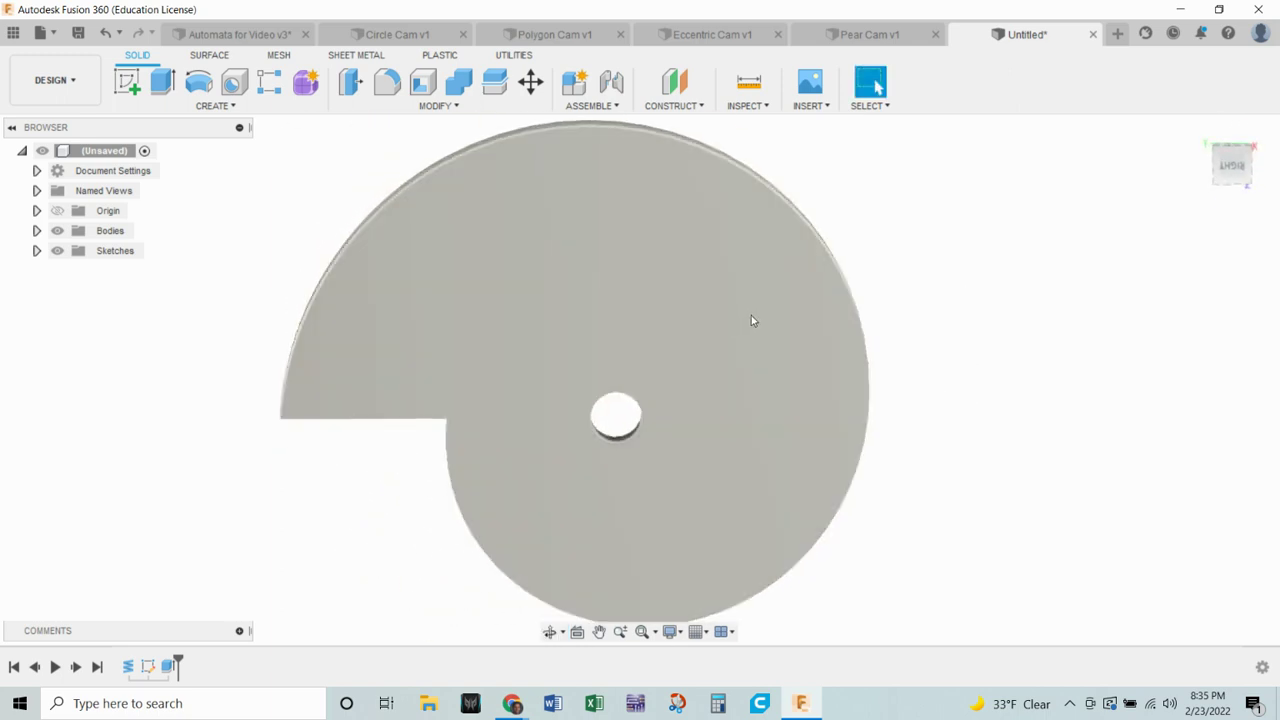
left_click(1236, 172)
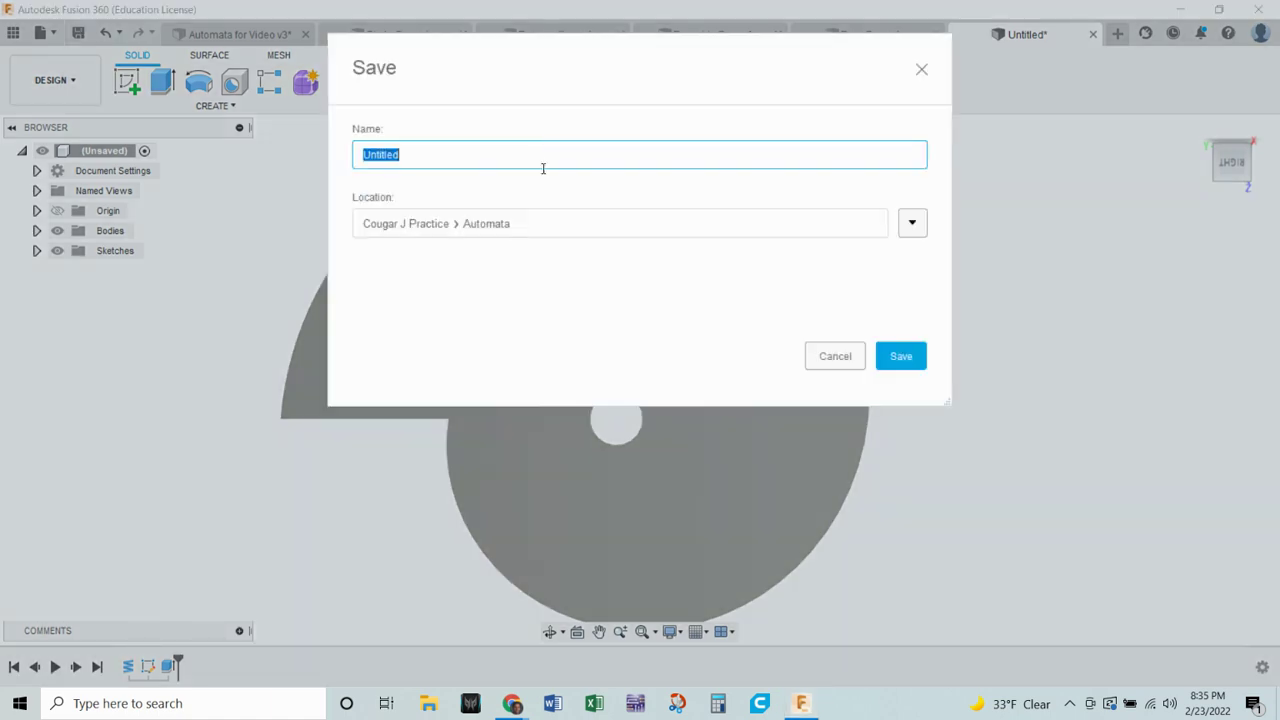
type("Snail Cam")
left_click(903, 359)
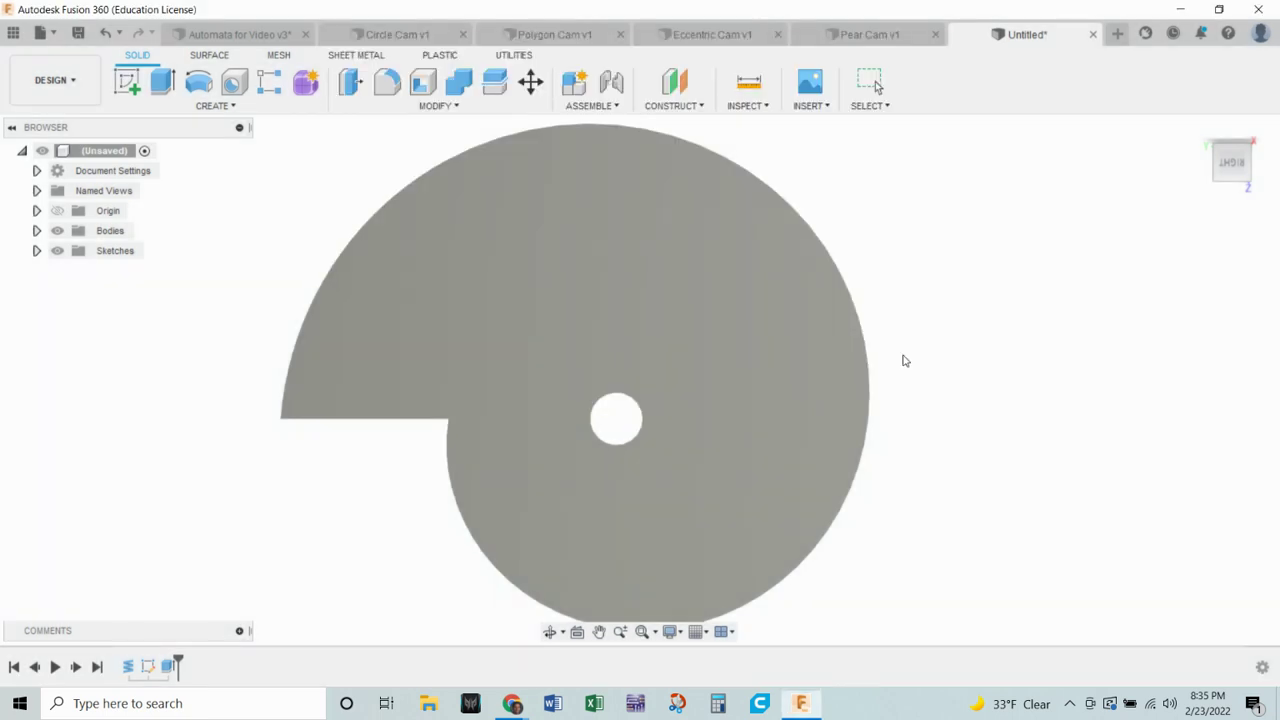
left_click(801, 705)
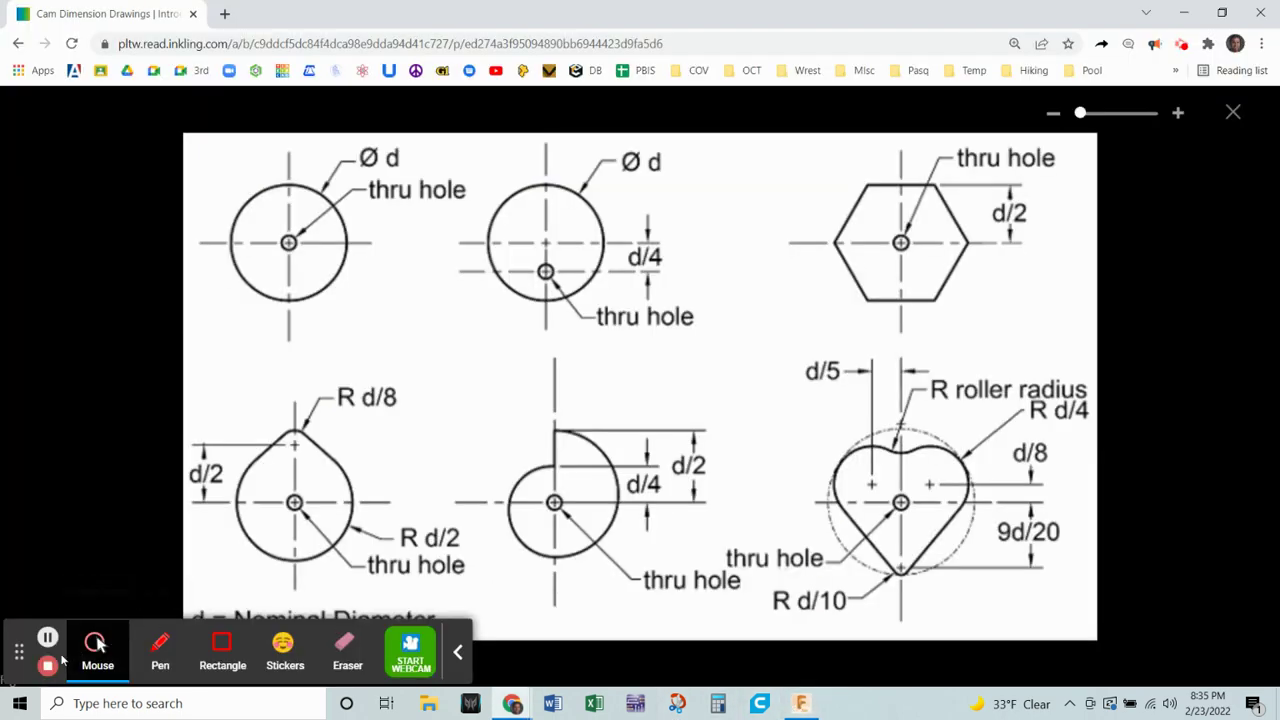